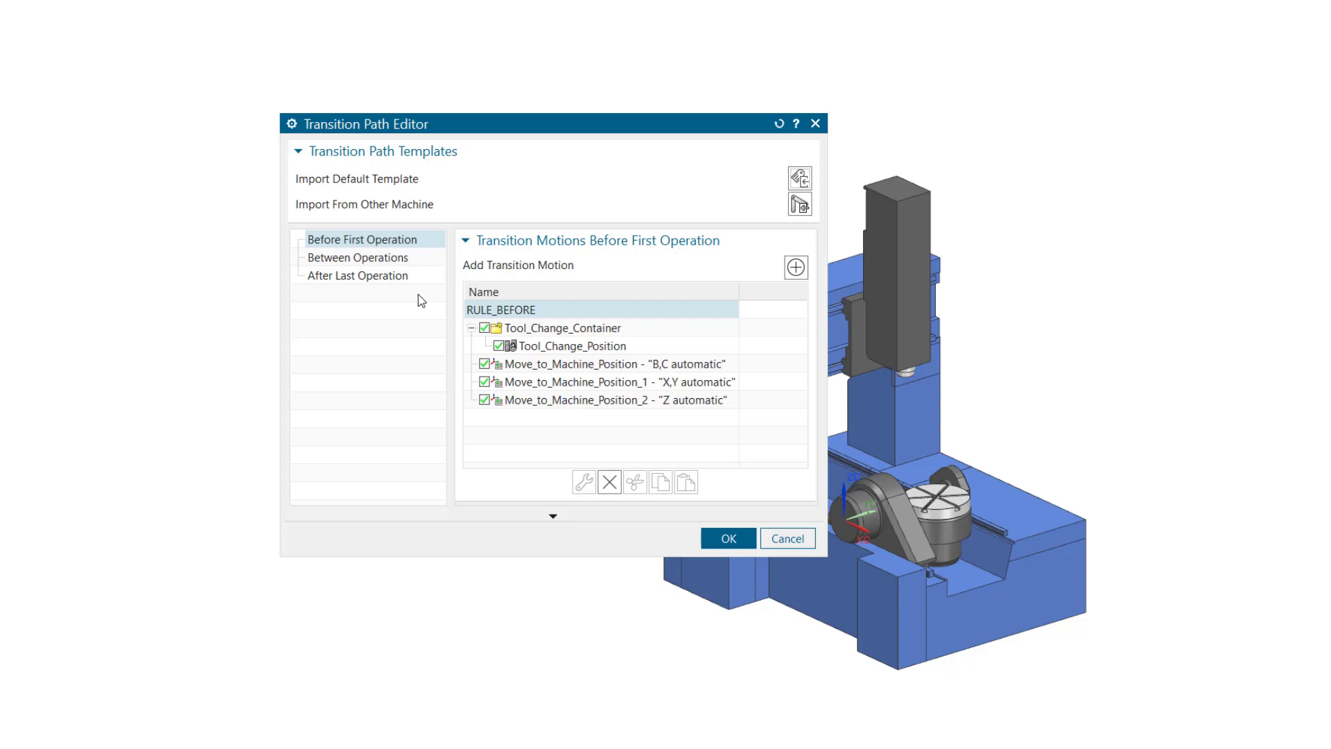
- Examine the transition motions between operations and after the last operation, including the "B,C automatic" motion with tool change
left_click(418, 256)
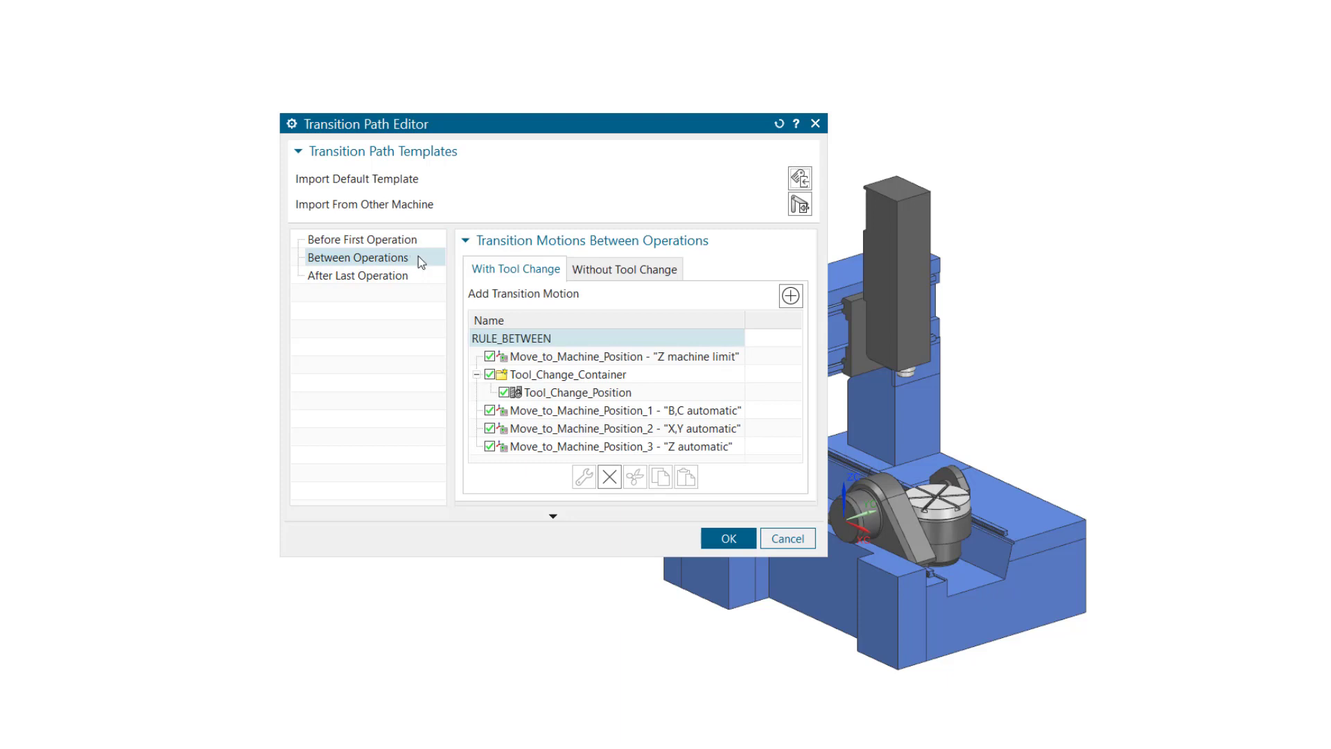
left_click(417, 276)
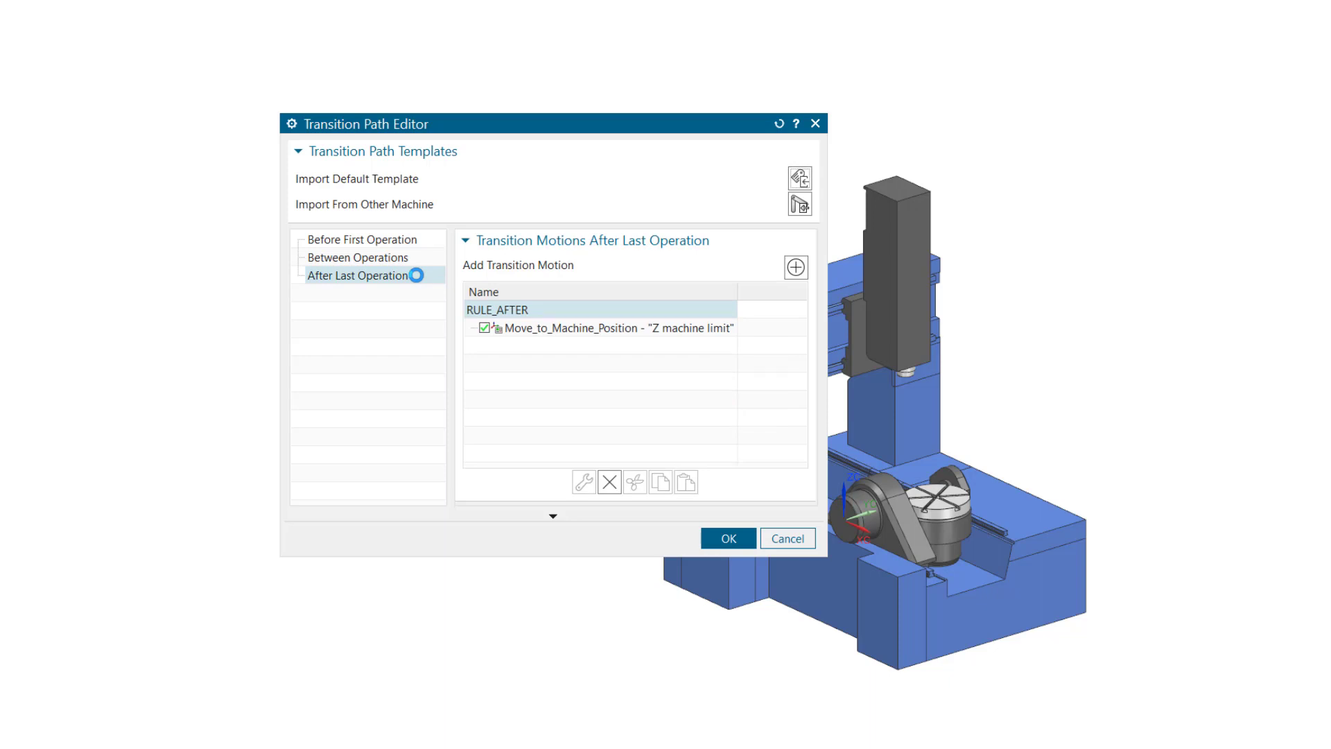
left_click(420, 257)
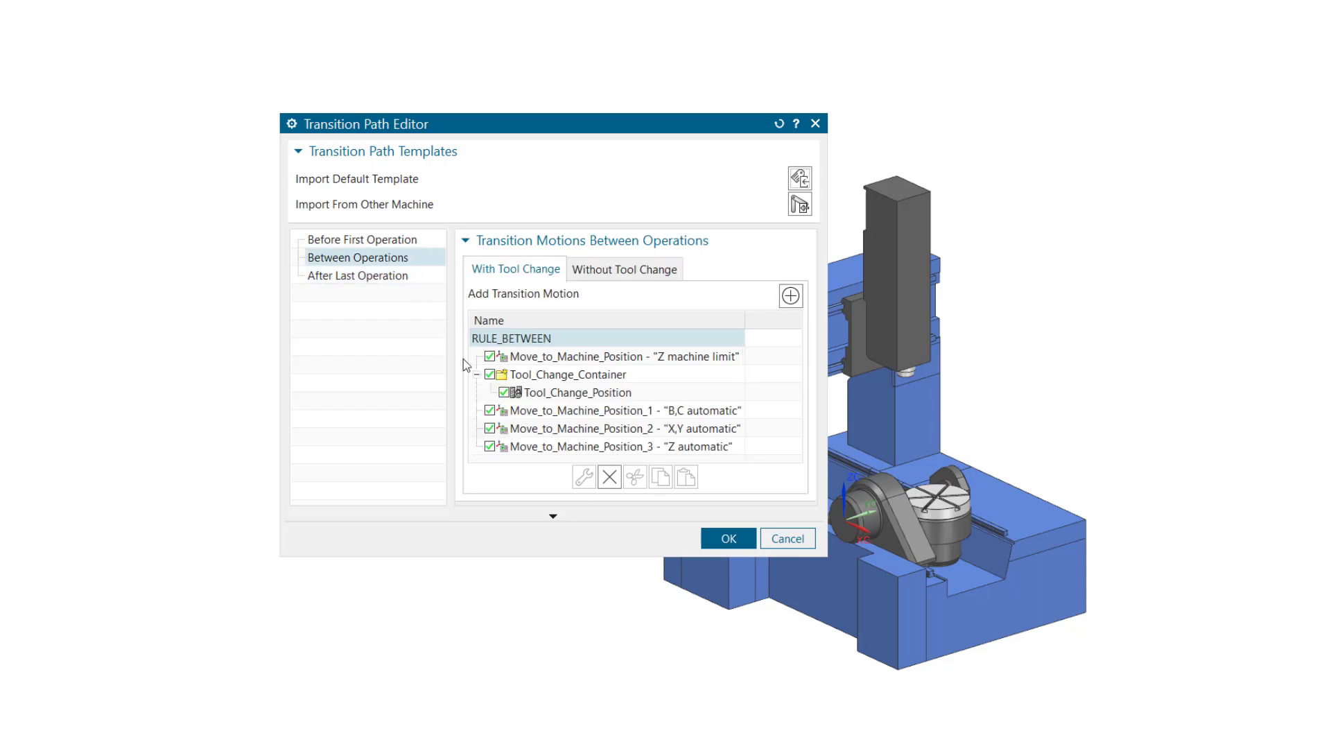
double_click(525, 410)
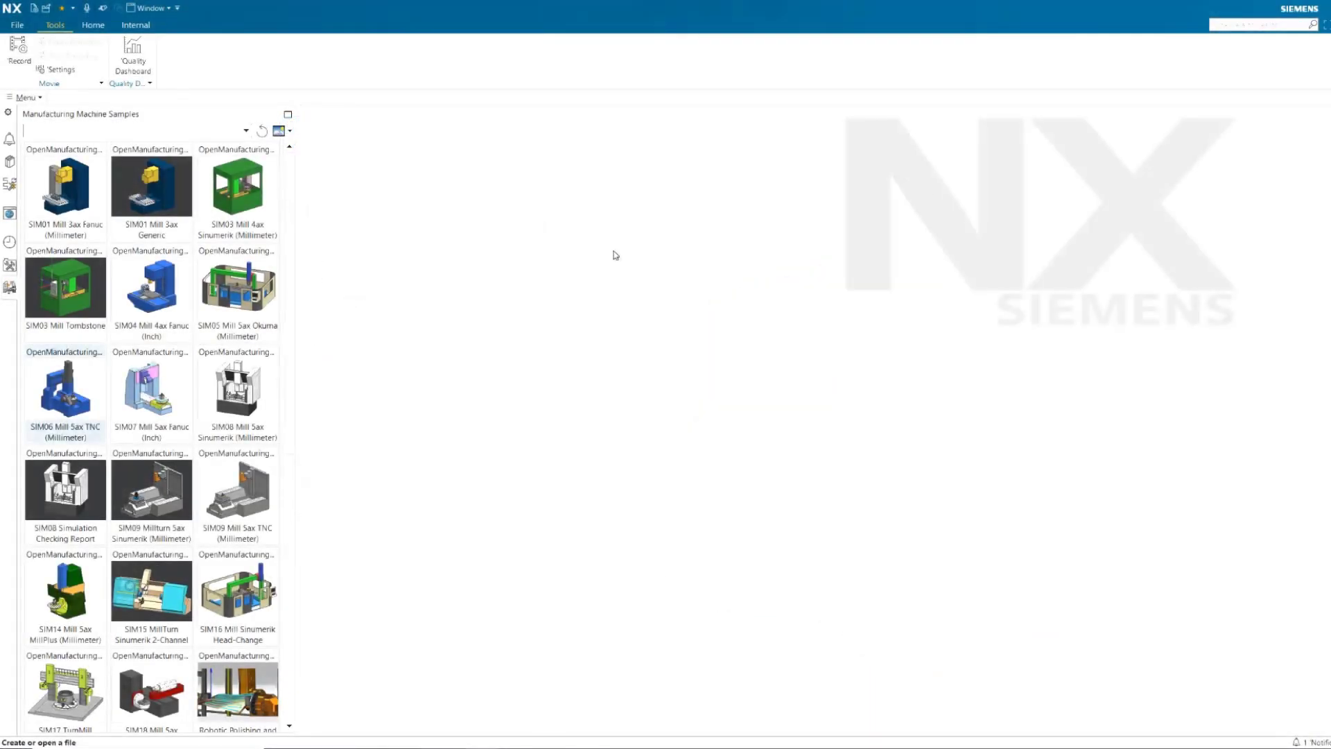
- Open the SIM06 Mill 5ax TNC (Millimeter) machine sample and open its machine assembly
double_click(82, 416)
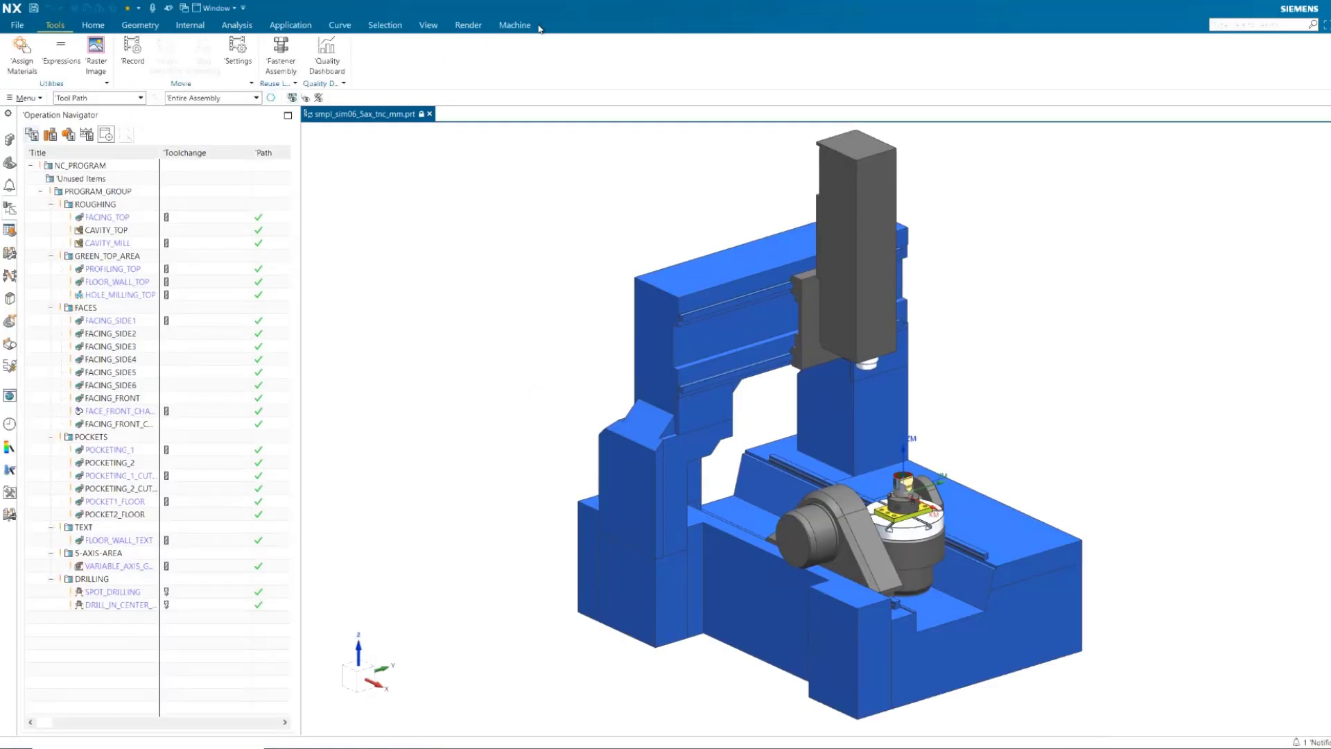
left_click(517, 26)
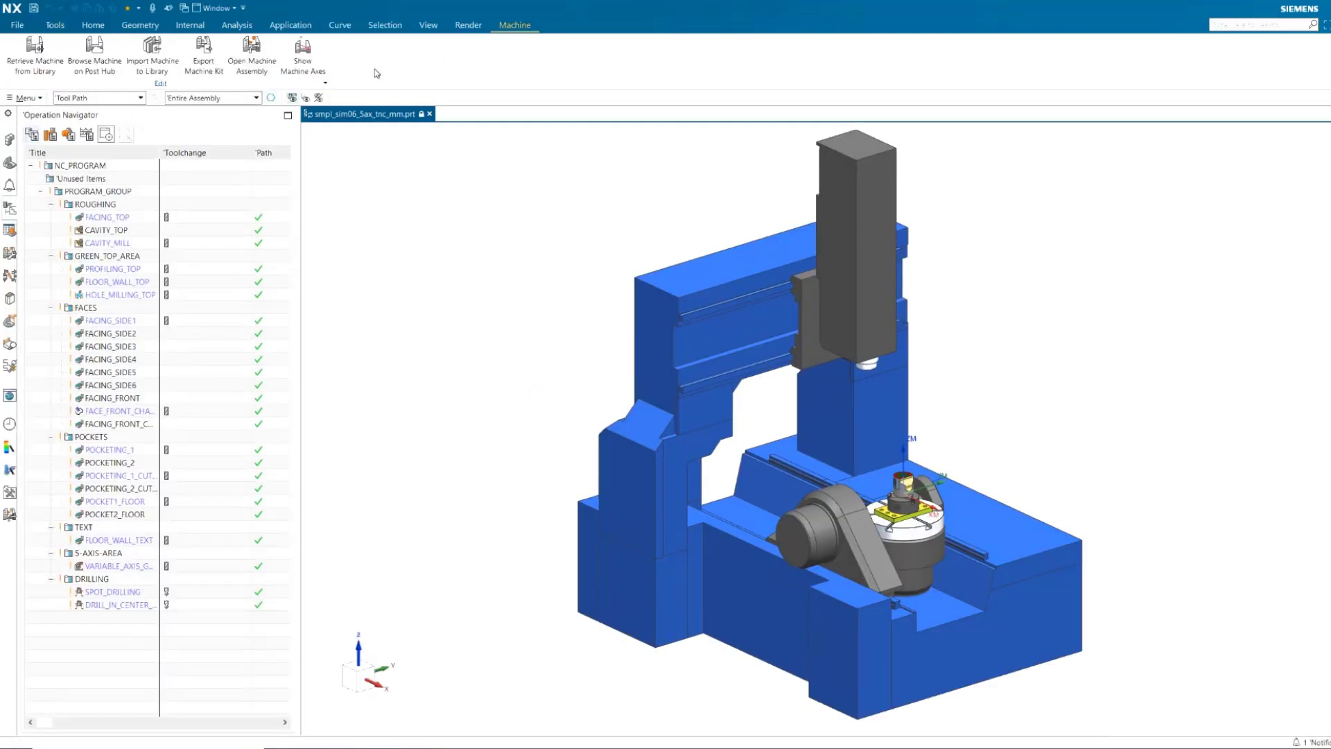
left_click(252, 50)
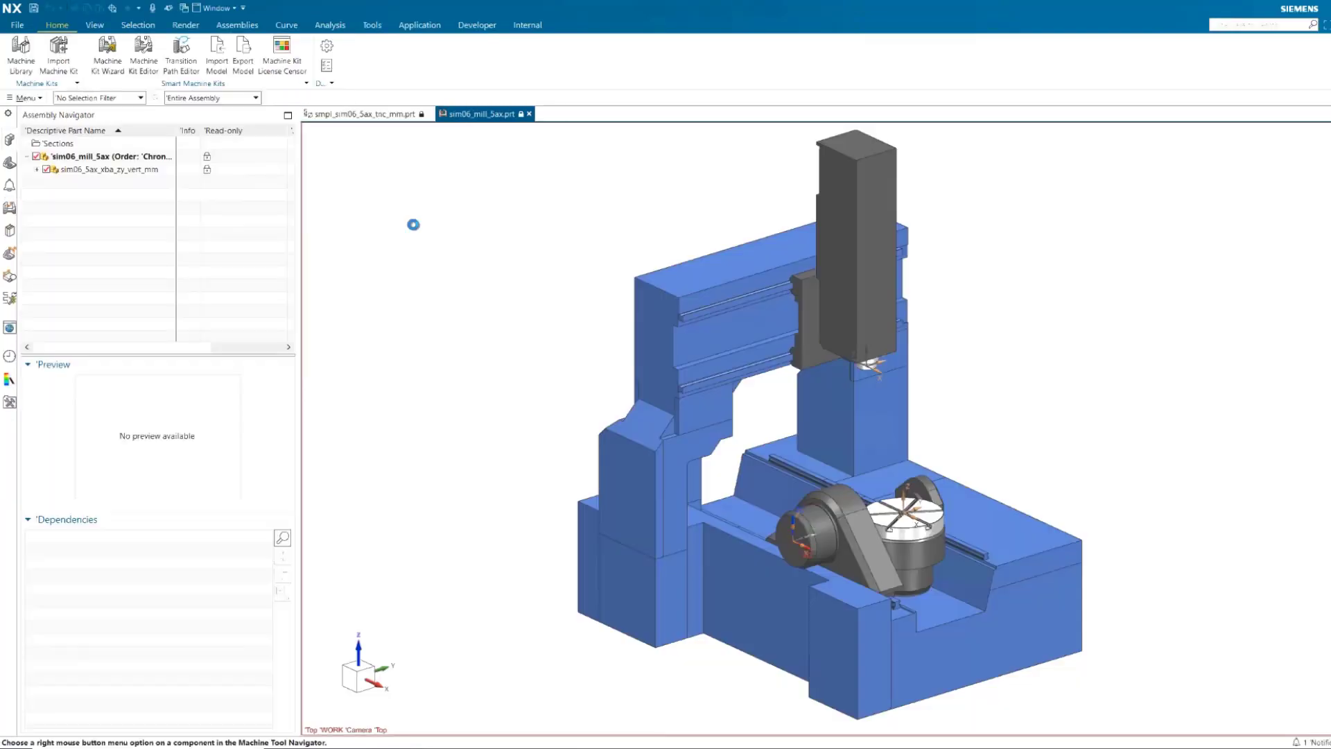
- Start the Transition Path Editor for the machine and import the default transition path template
left_click(181, 56)
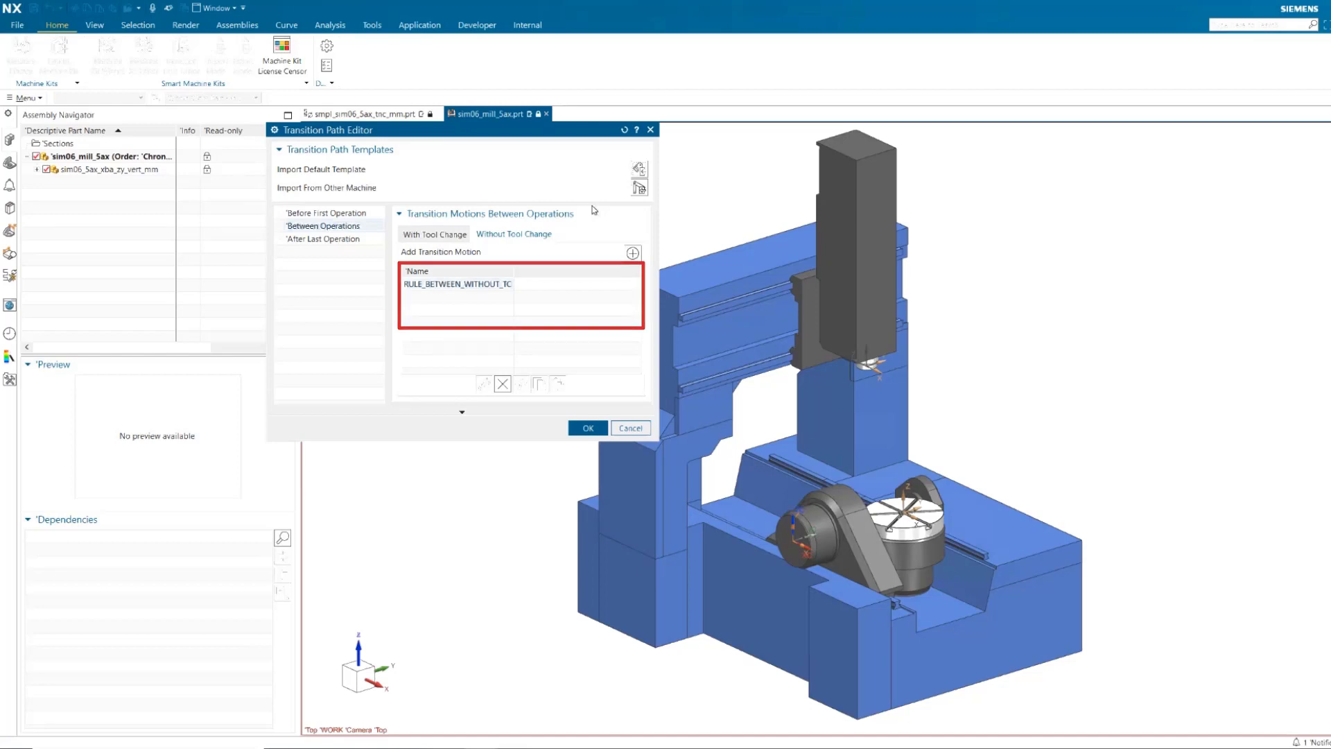
left_click(640, 171)
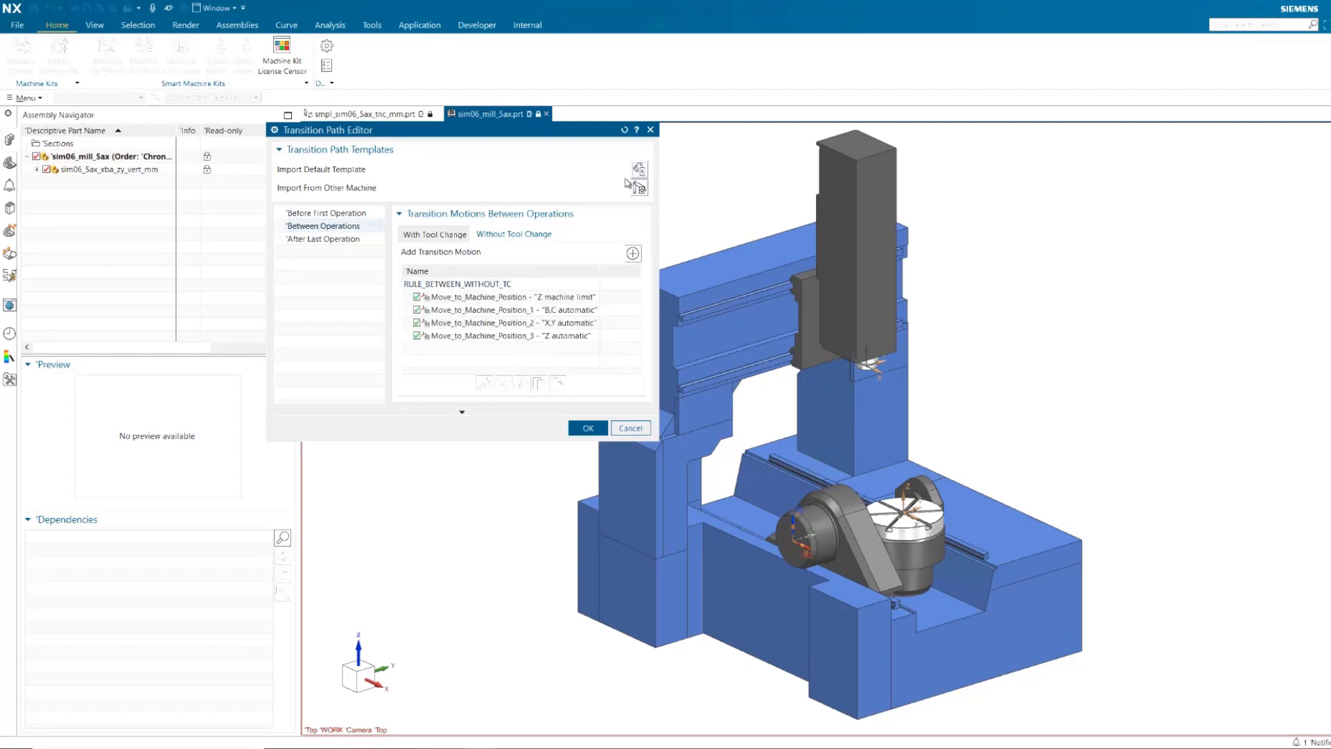
- Review the imported transition motions before the first operation, between operations with tool change, and after the last operation
left_click(434, 234)
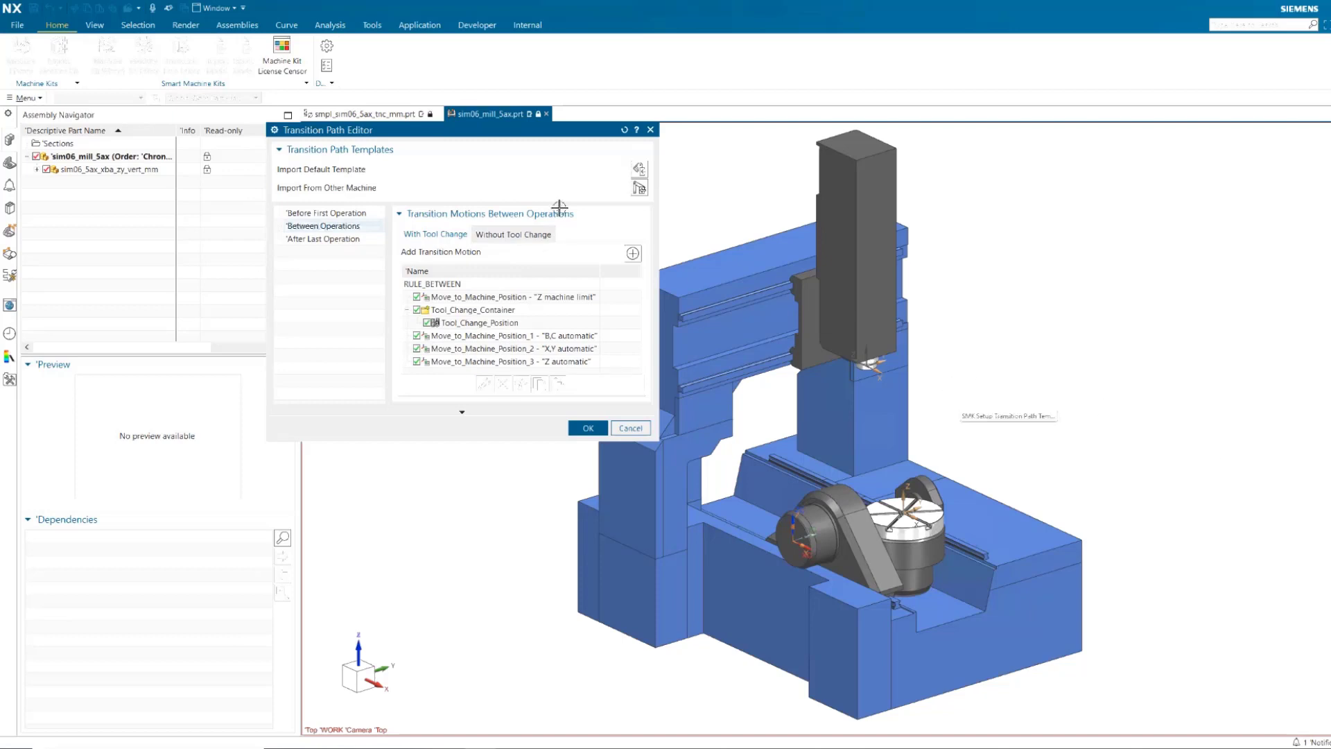
left_click(344, 212)
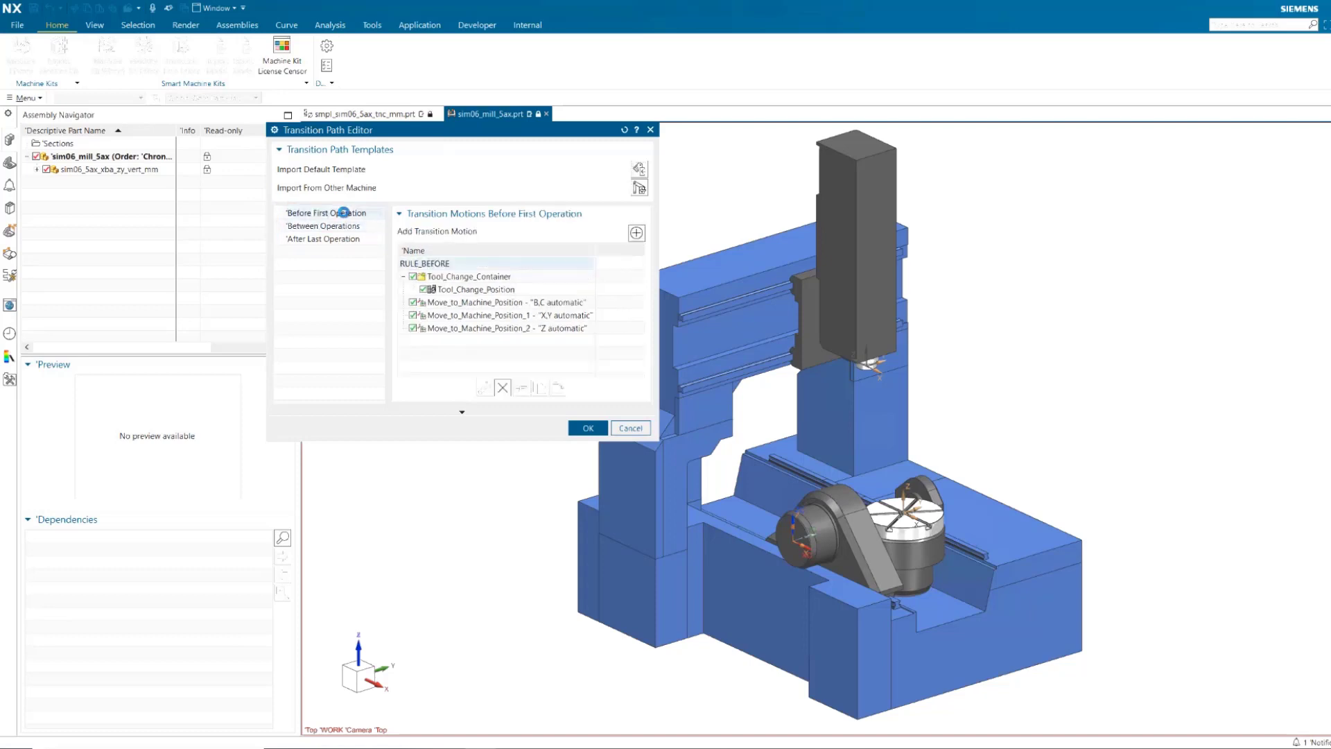
left_click(342, 227)
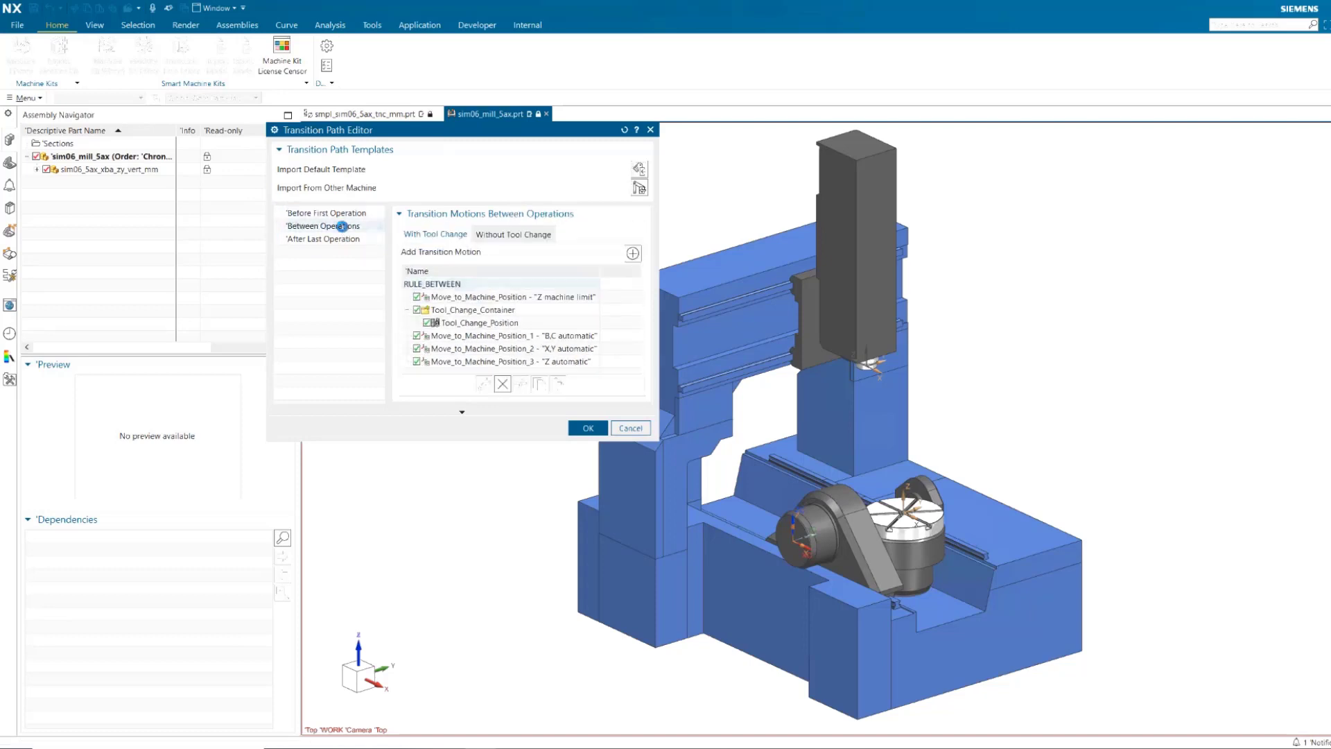
left_click(340, 239)
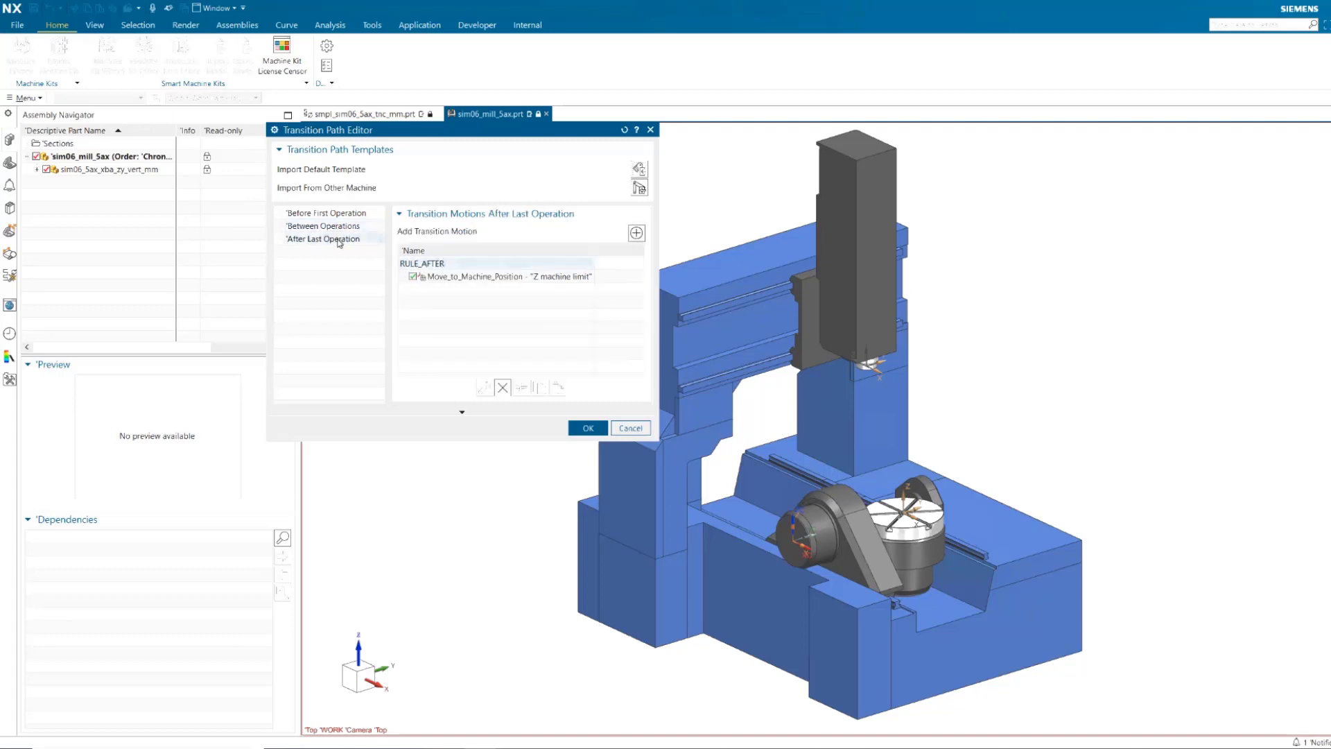
left_click(341, 226)
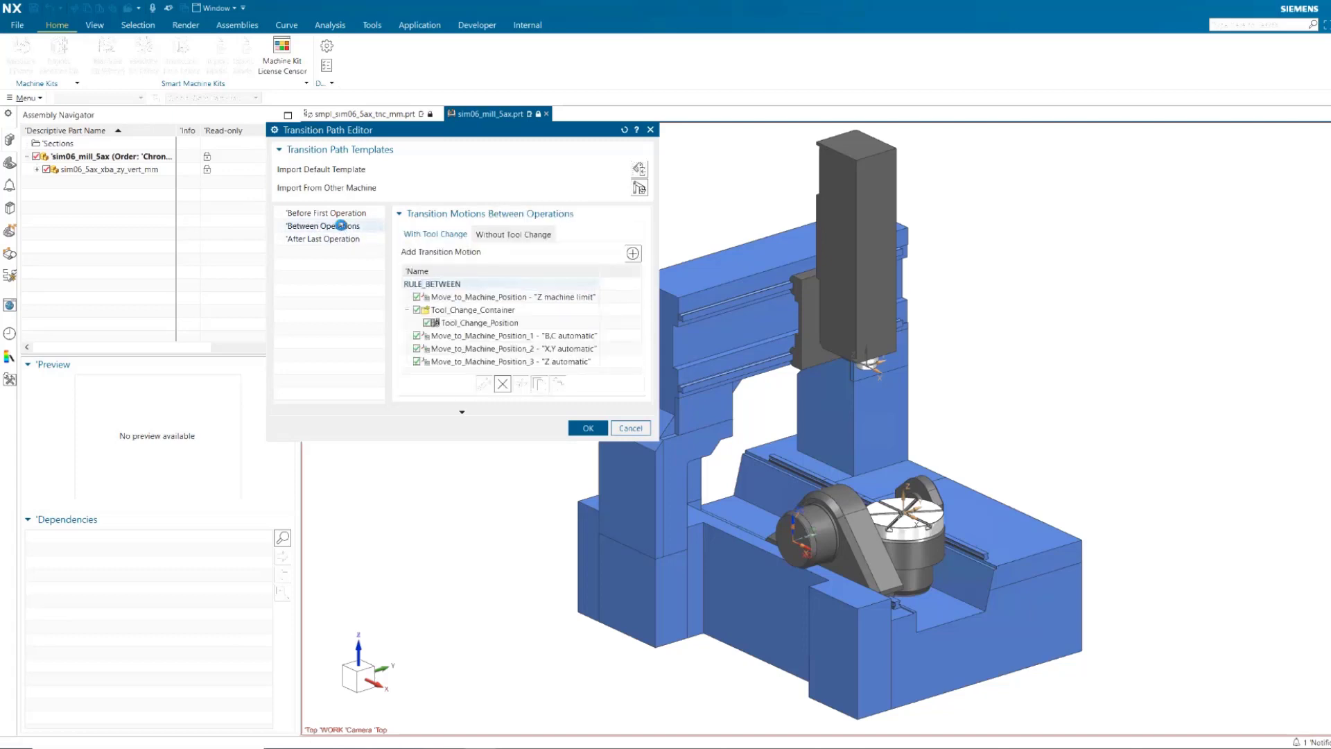
- For the "B,C automatic" motion between operations without tool change, set the preferred axis to B with a preferred range minimum of 60
left_click(511, 235)
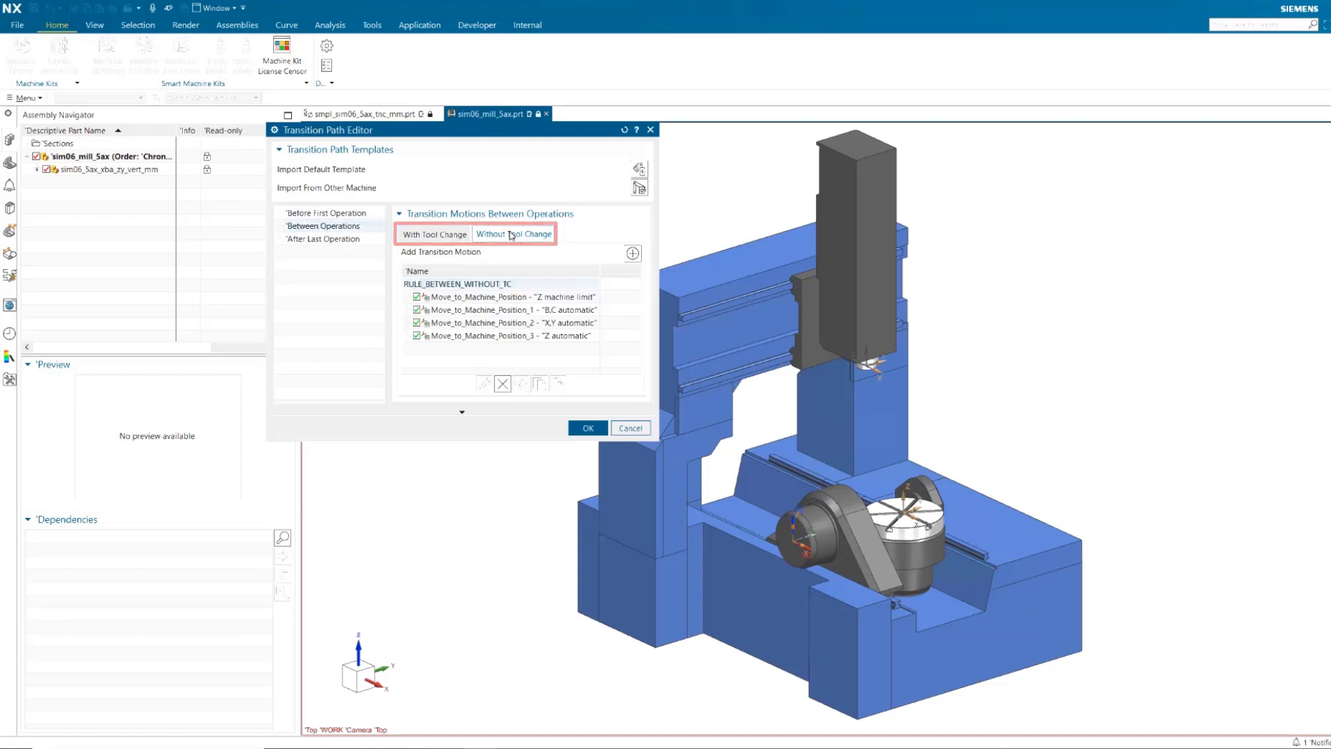
left_click(571, 311)
double_click(570, 311)
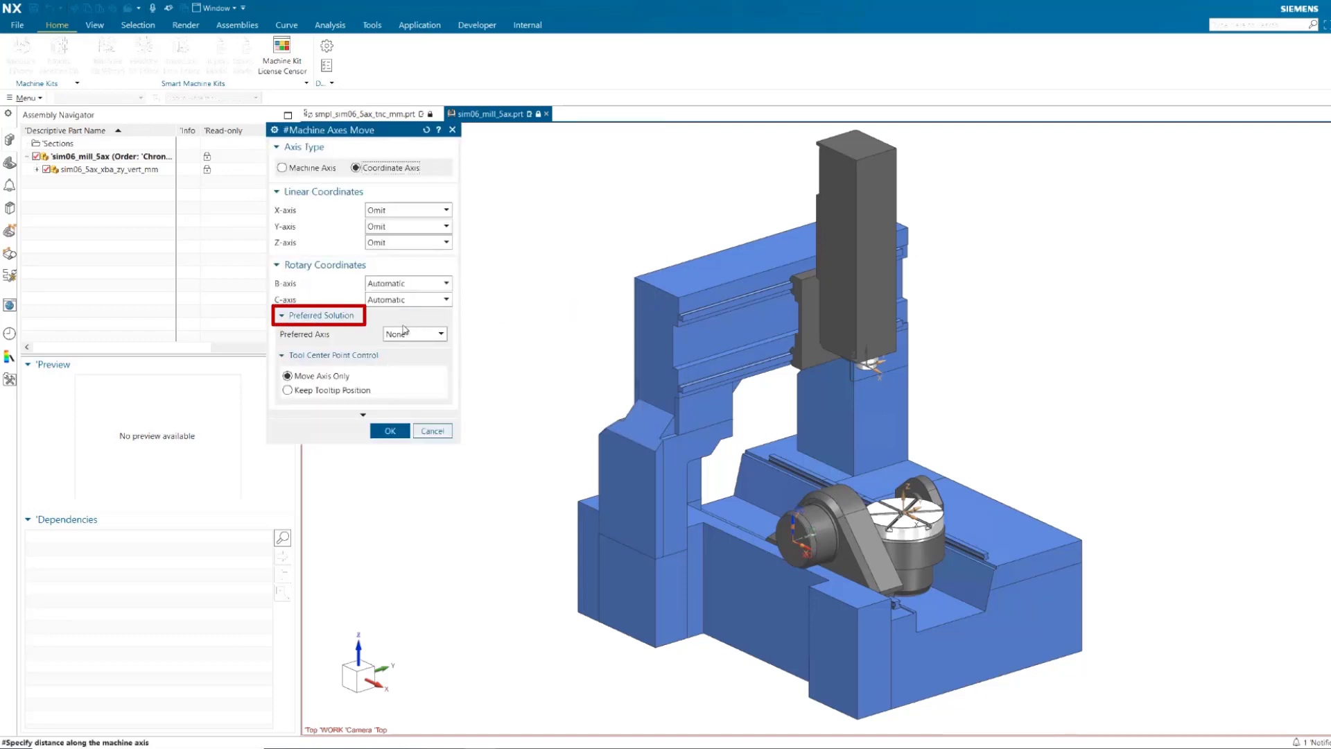
left_click(430, 336)
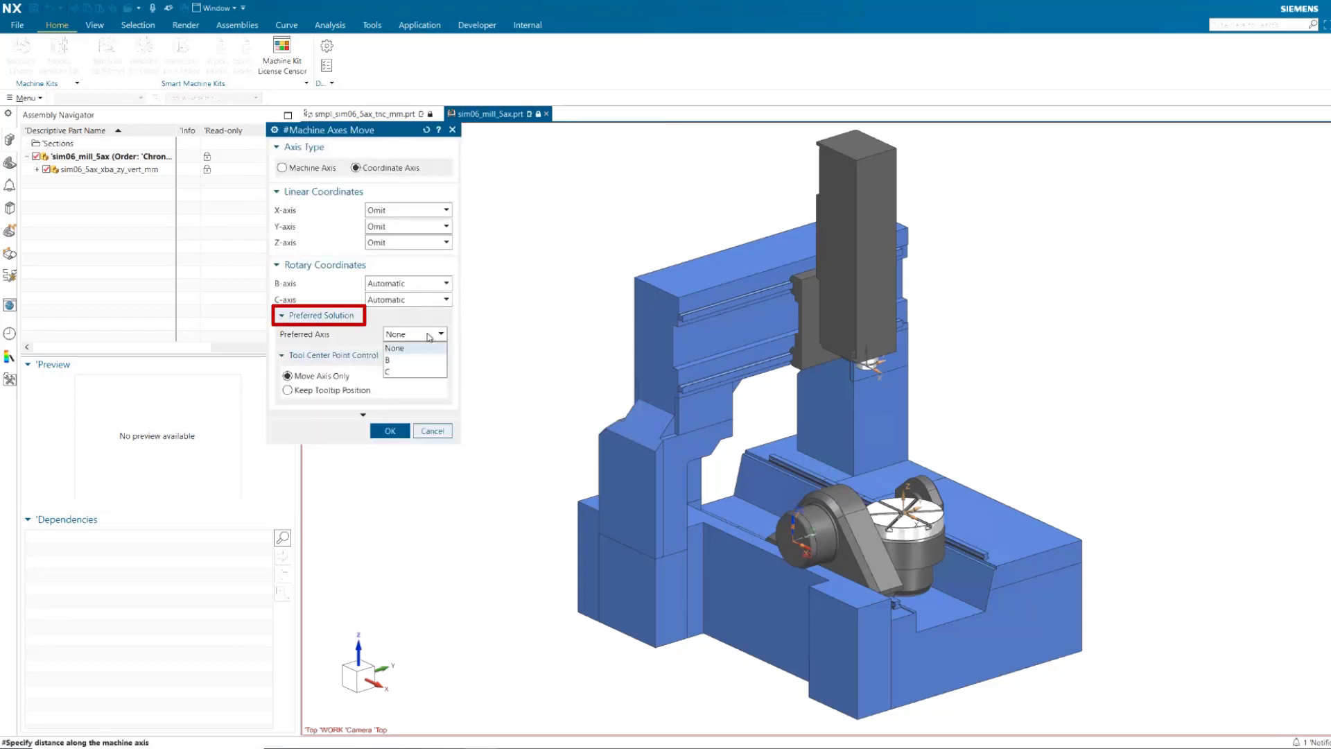
left_click(406, 361)
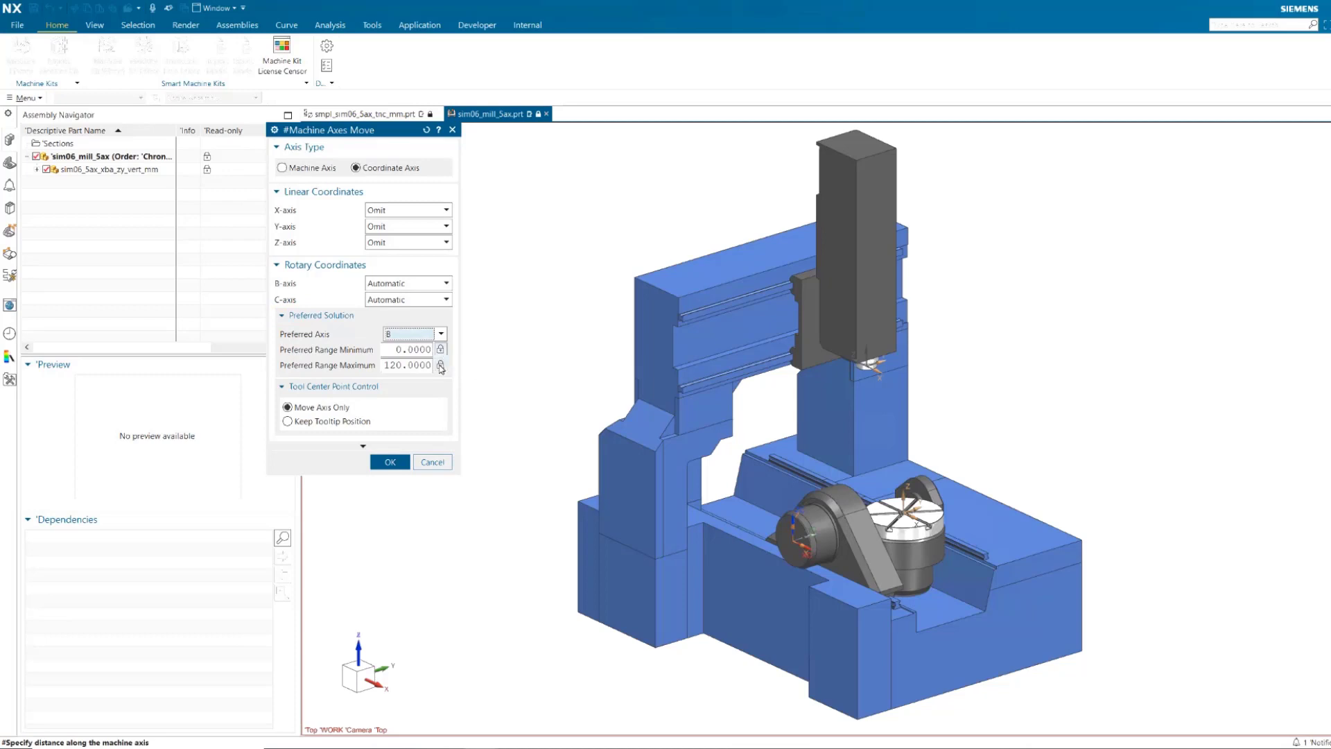
left_click(423, 350)
type("60")
key("Return")
left_click(386, 463)
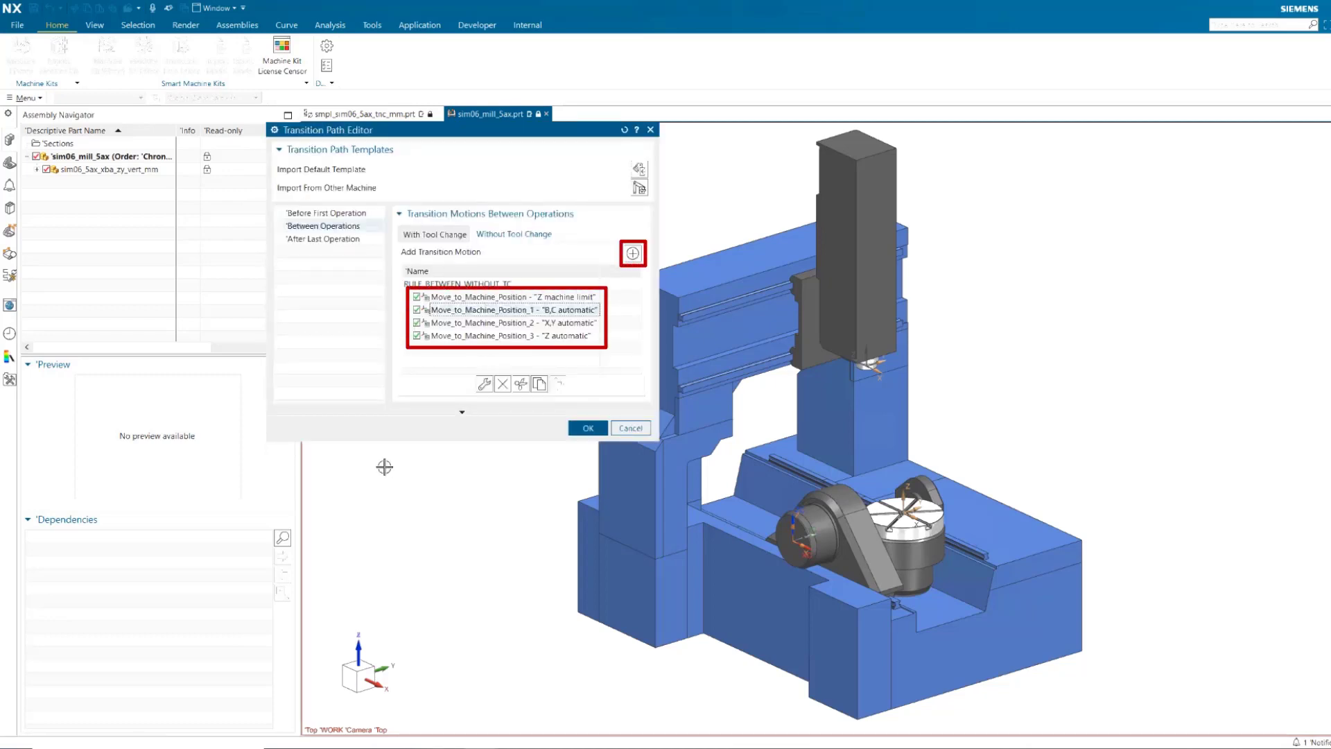
- Accept the transition path template and save the sim06_mill_5ax machine part
left_click(601, 428)
left_click(16, 28)
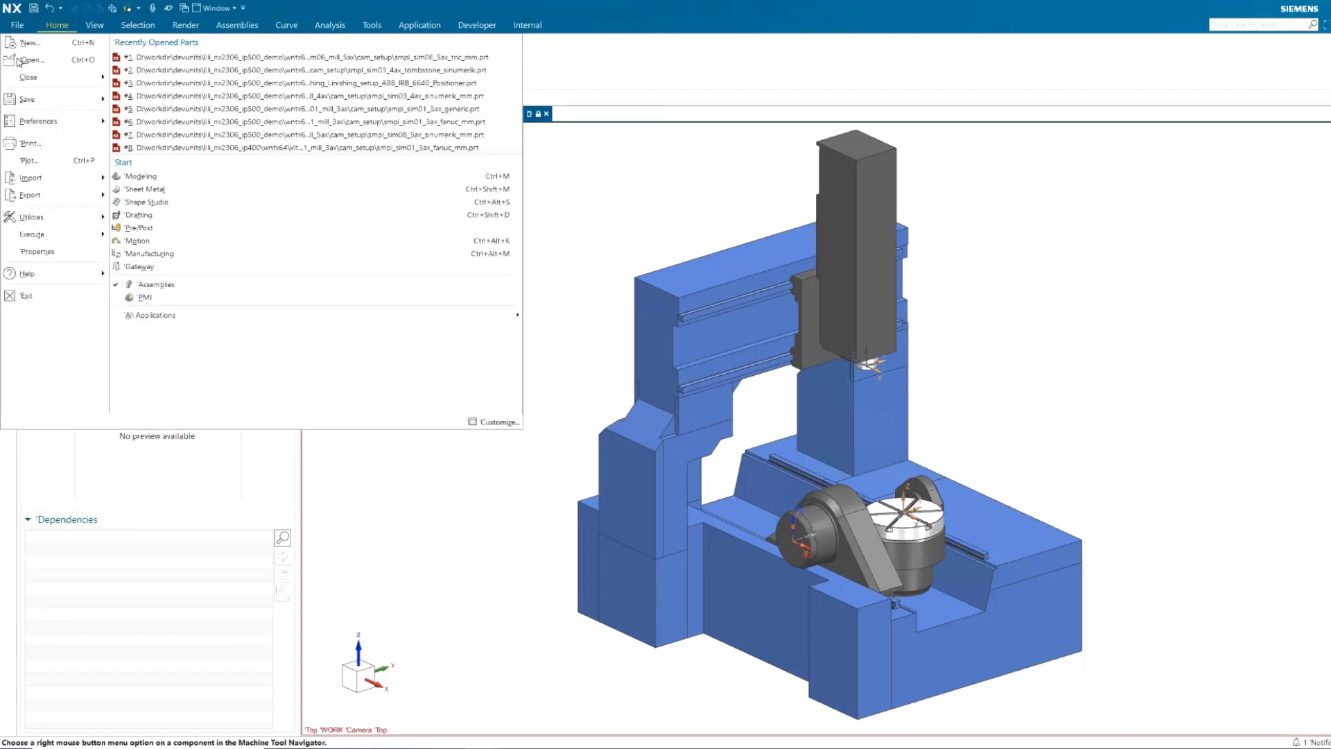
mouse_move(67, 103)
left_click(191, 91)
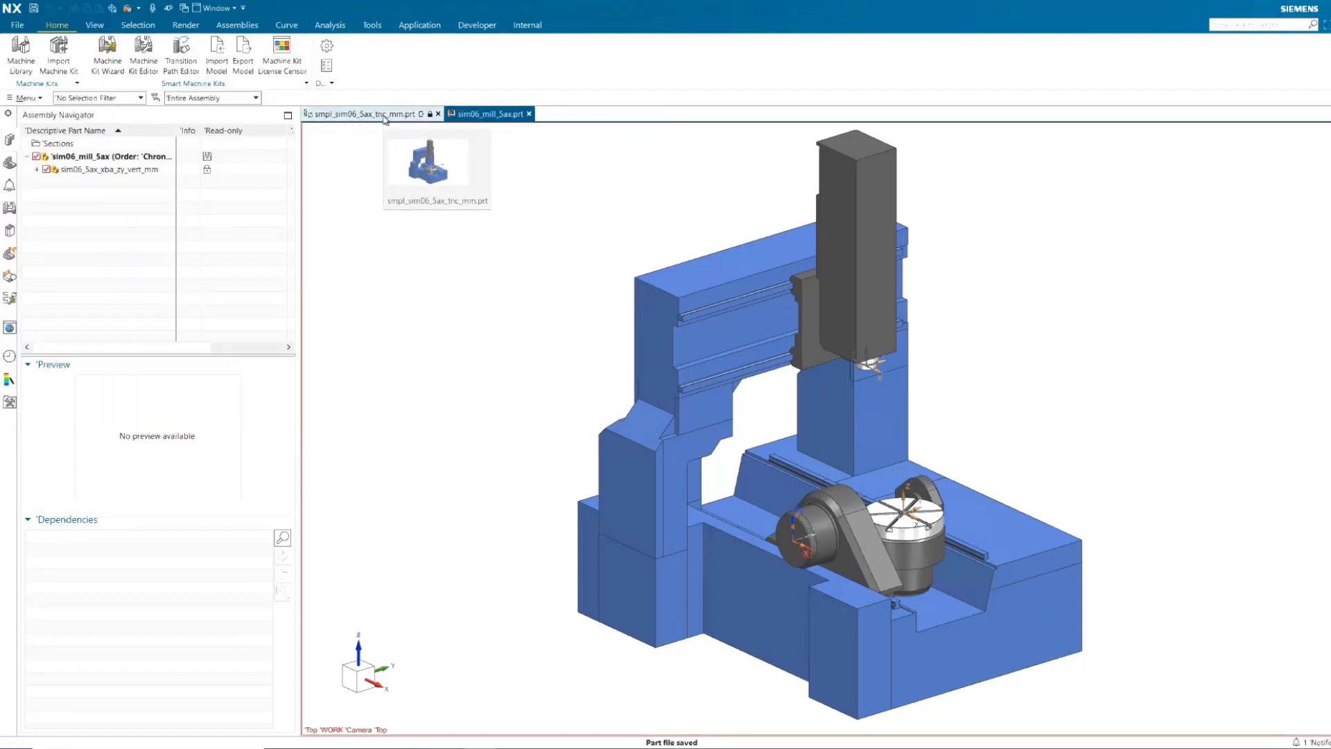
- In smpl_sim06_5ax_tnc_mm.prt, edit NC_PROGRAM's between-operations rule without tool change, setting the "B,C automatic" motion's preferred axis to None
left_click(386, 115)
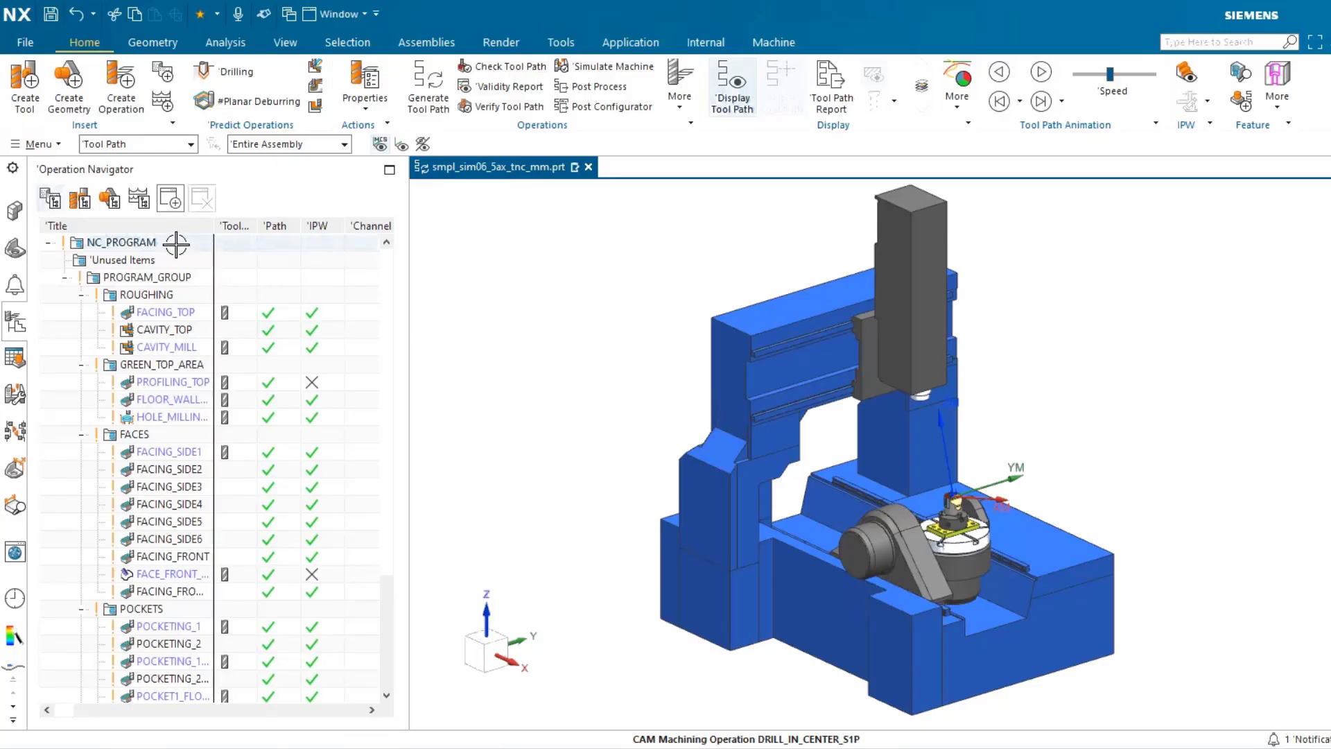
right_click(177, 244)
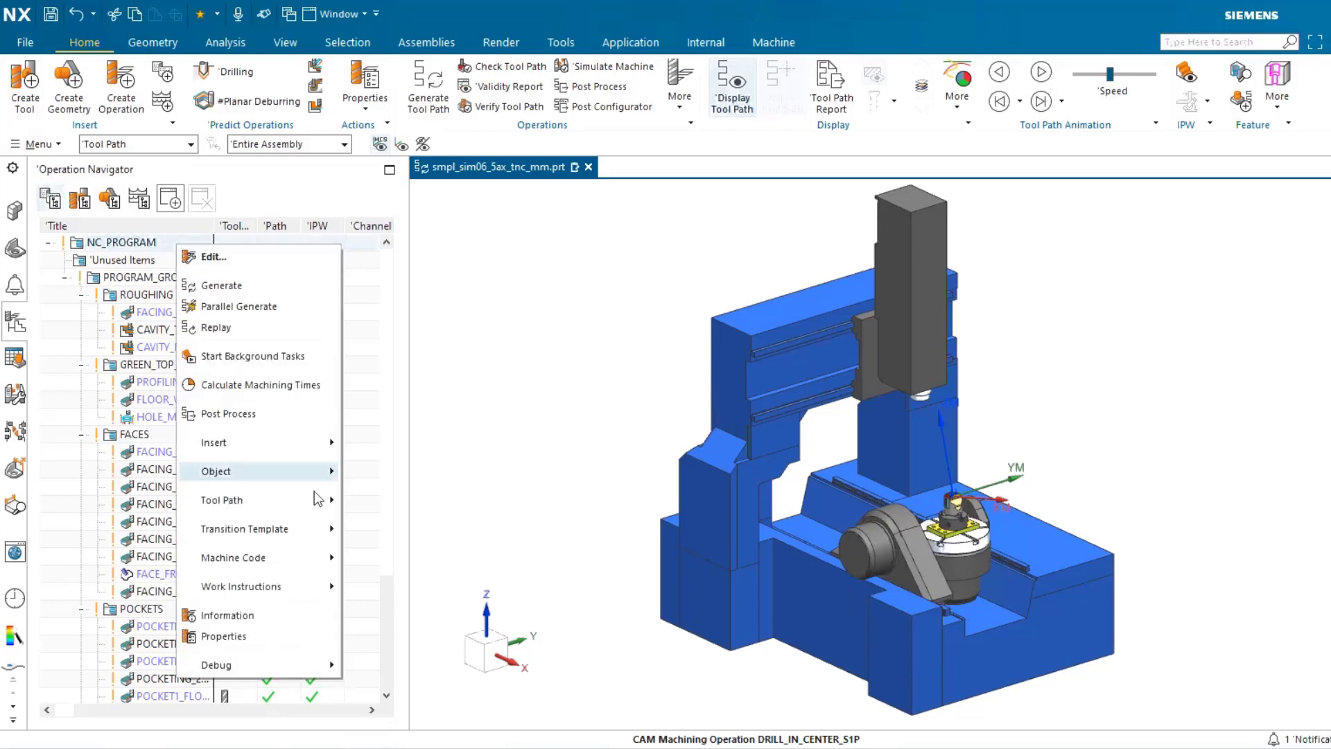
mouse_move(292, 529)
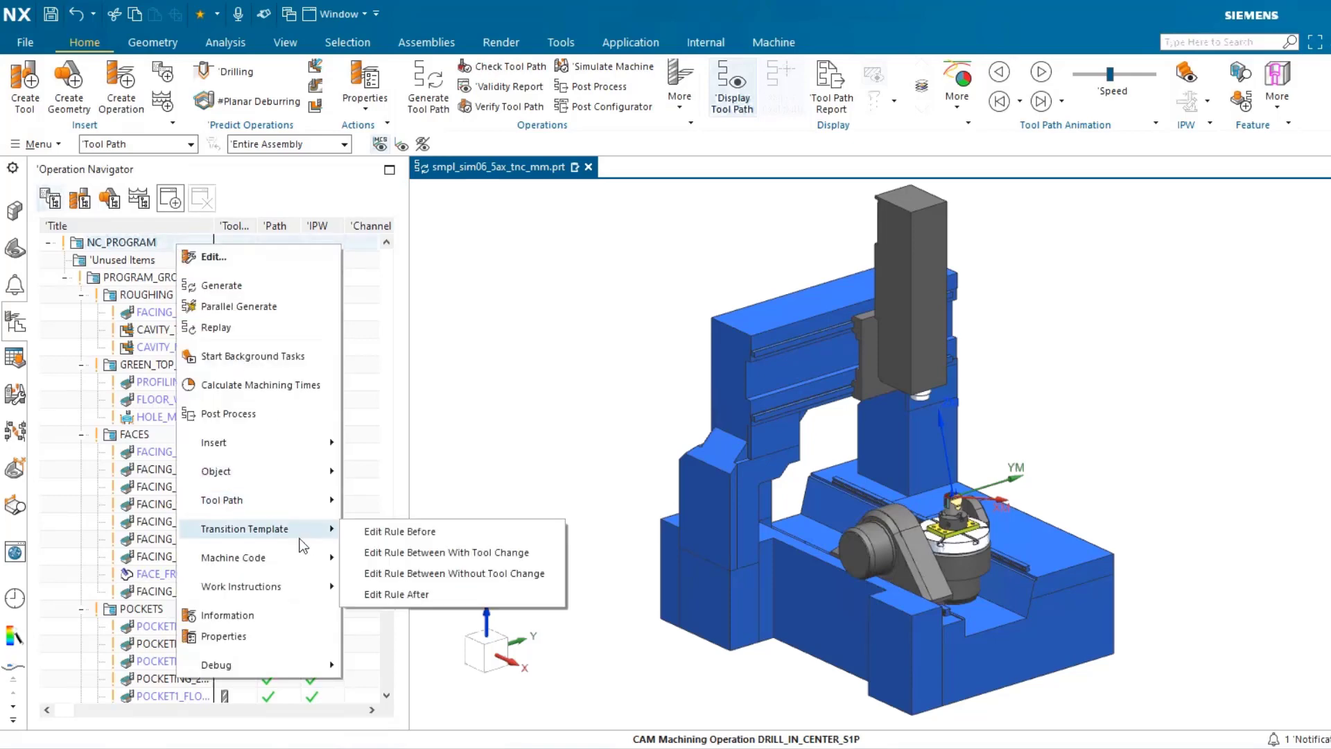
left_click(534, 575)
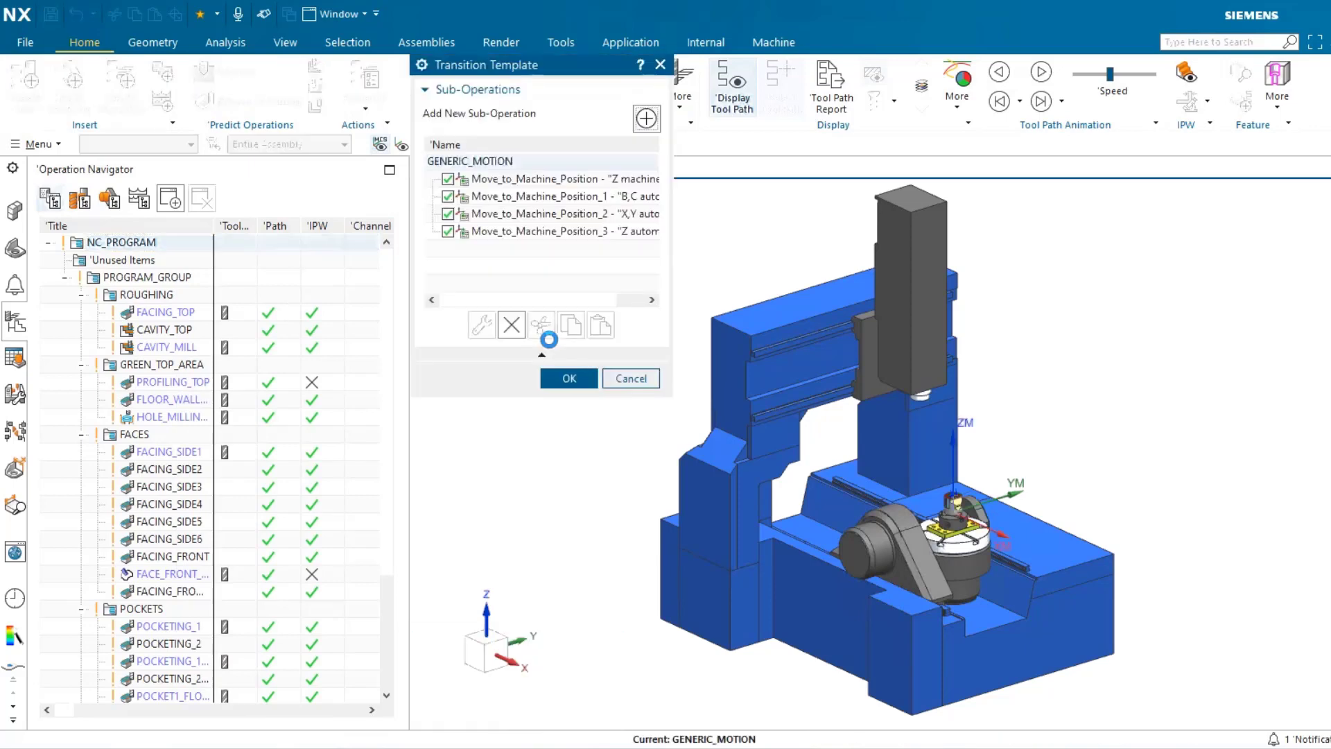
left_click(570, 225)
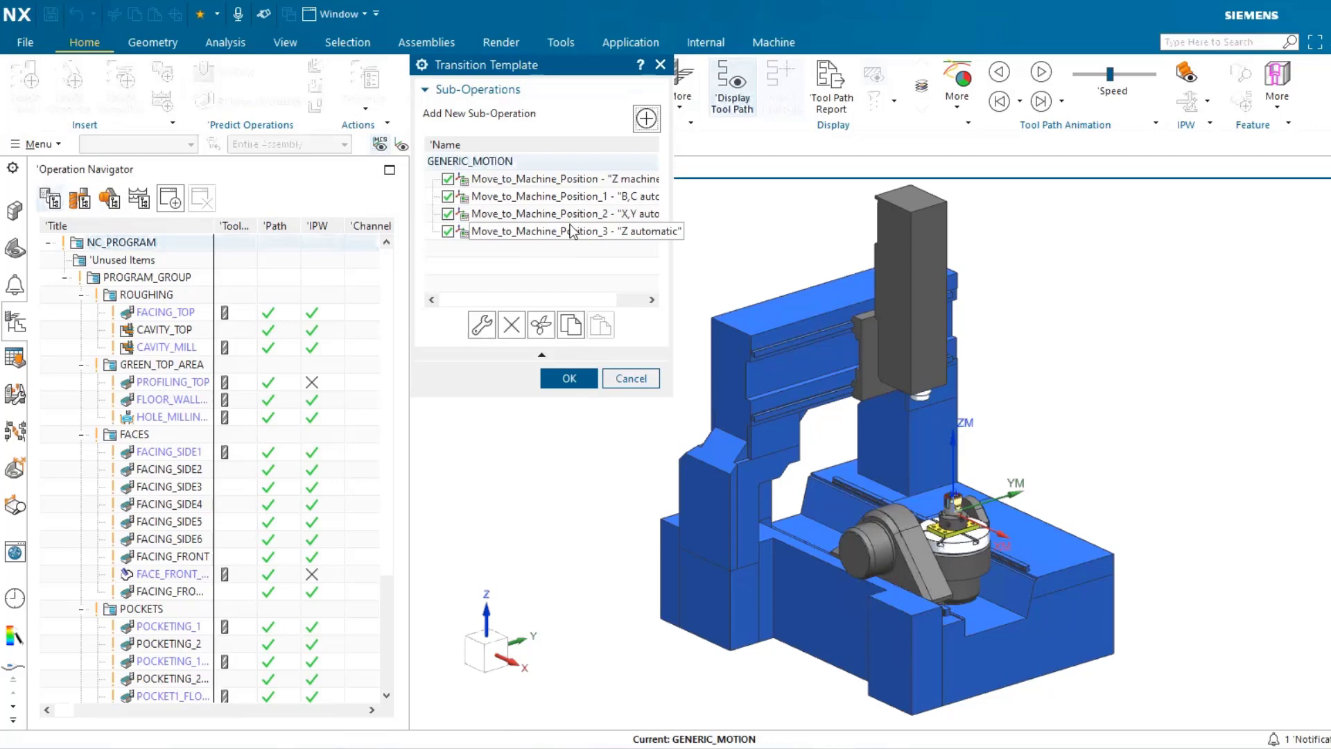
double_click(590, 198)
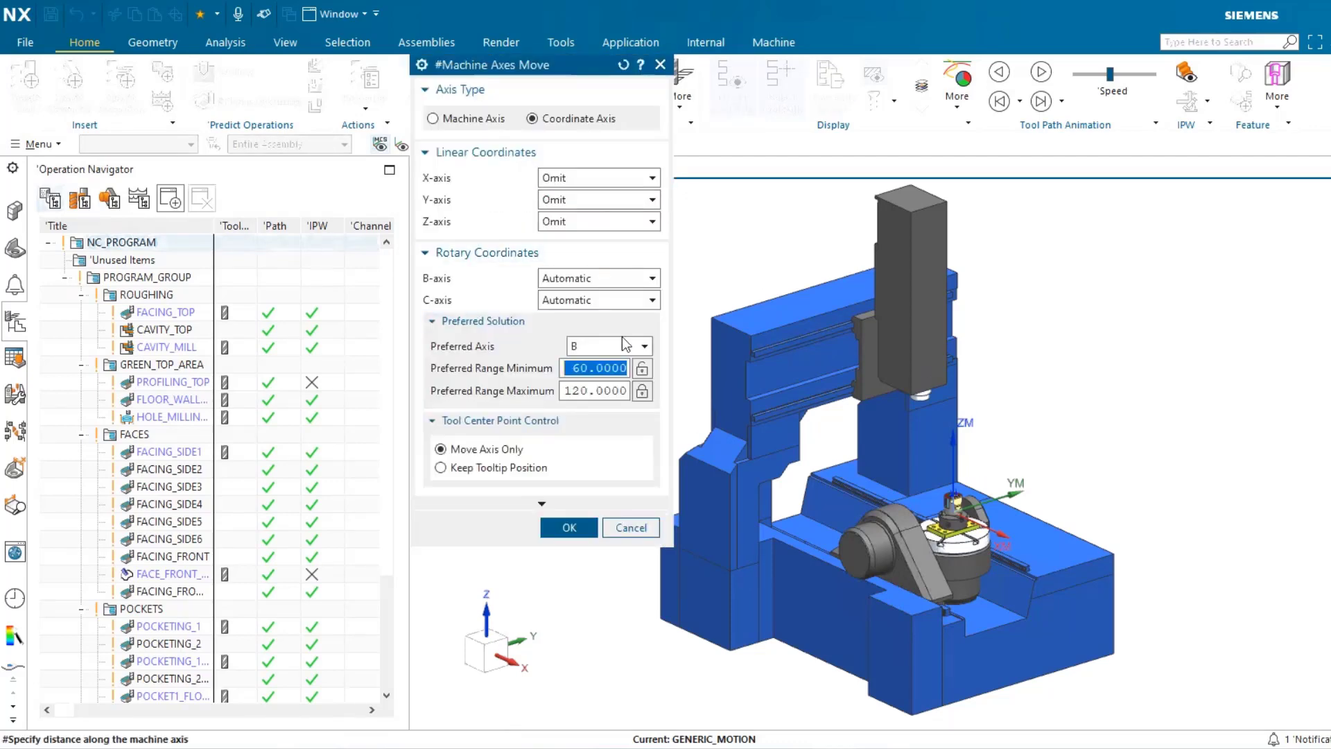
left_click(604, 348)
left_click(594, 360)
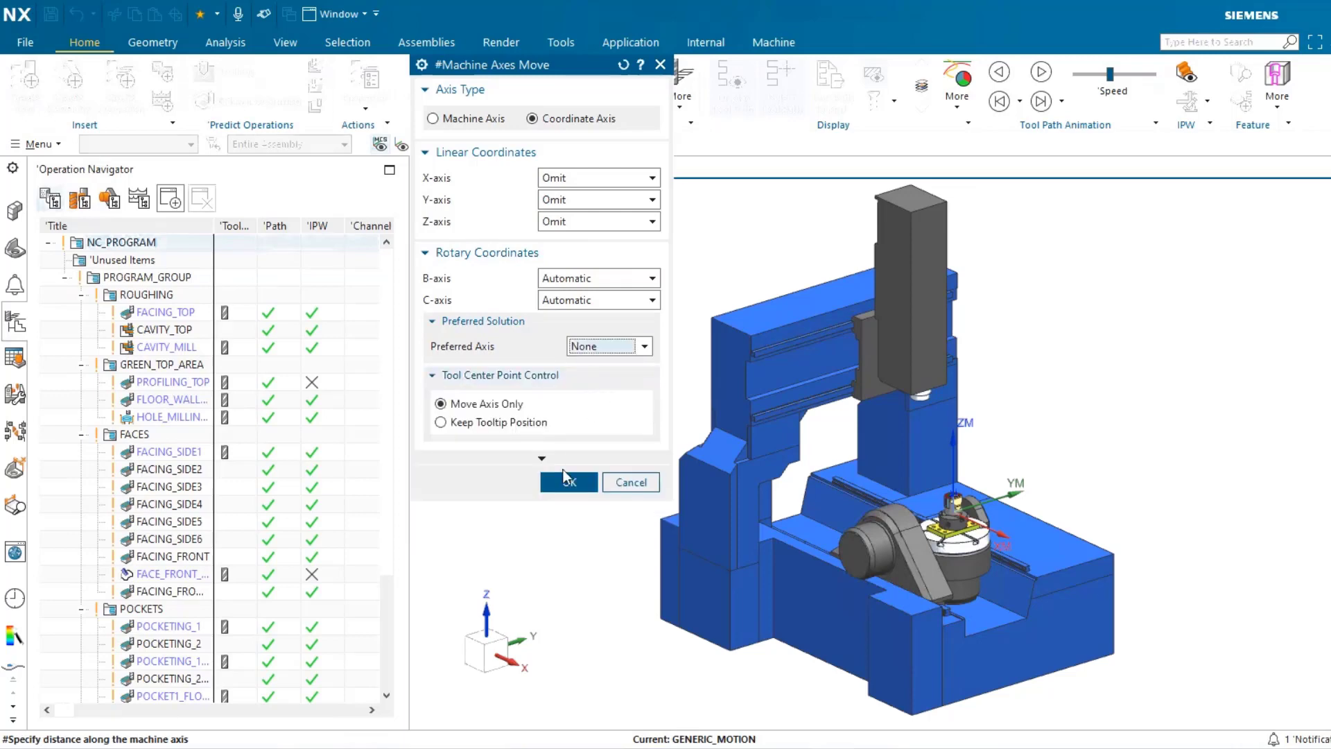
left_click(570, 485)
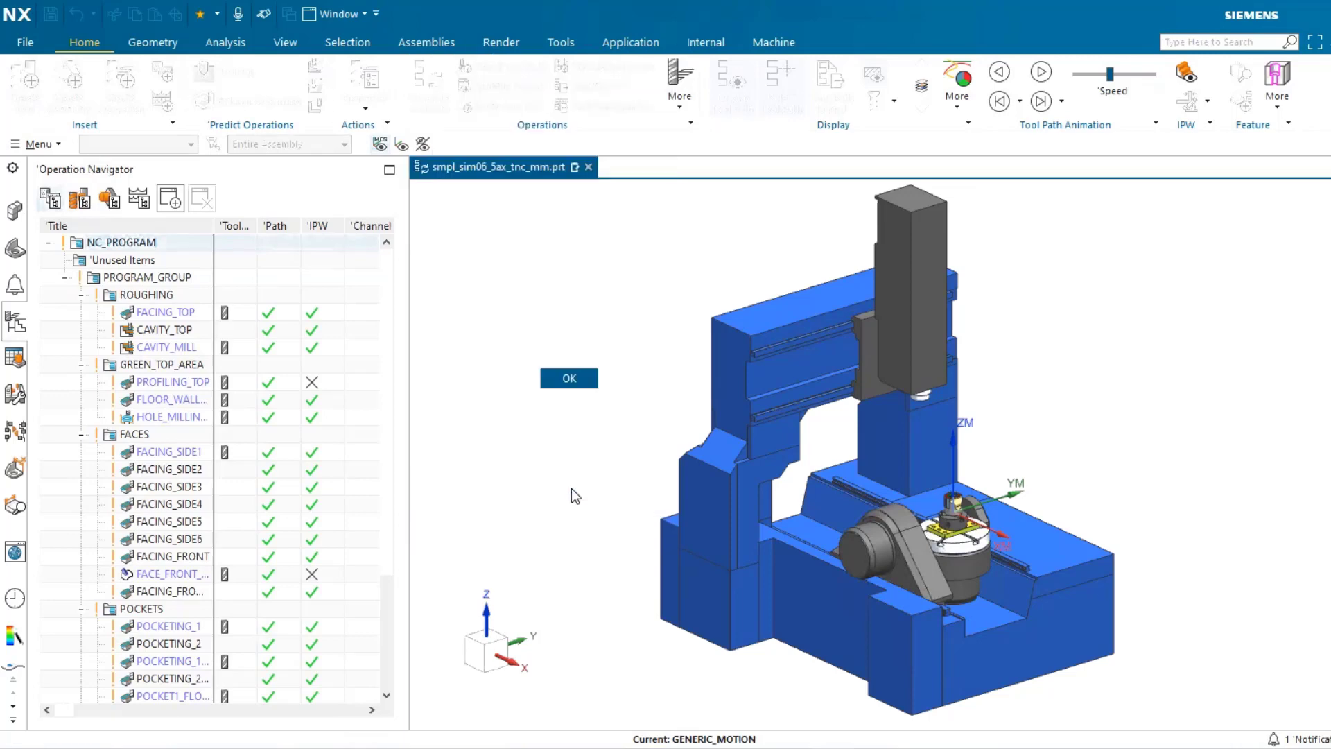
left_click(569, 378)
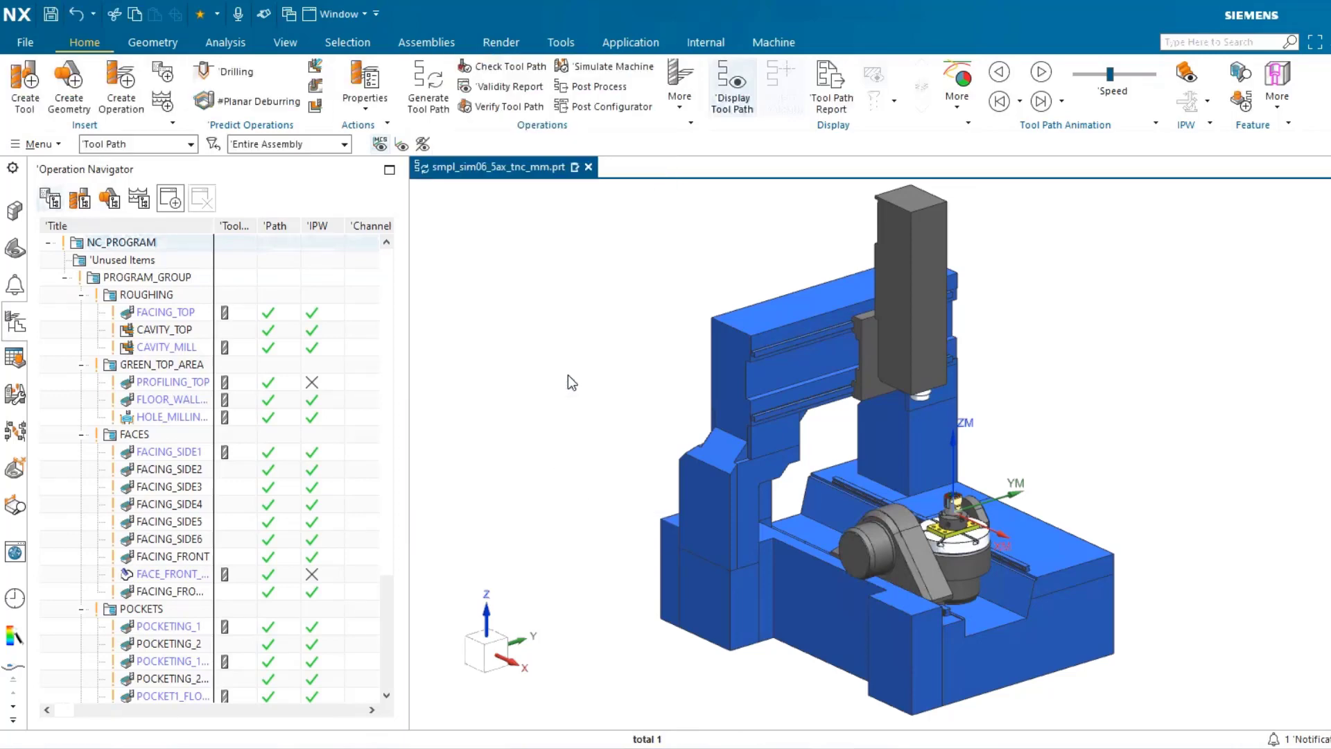
- Start the transition path simulation for PROGRAM_GROUP, play it from FACING_TOP, and stop the playback
right_click(216, 278)
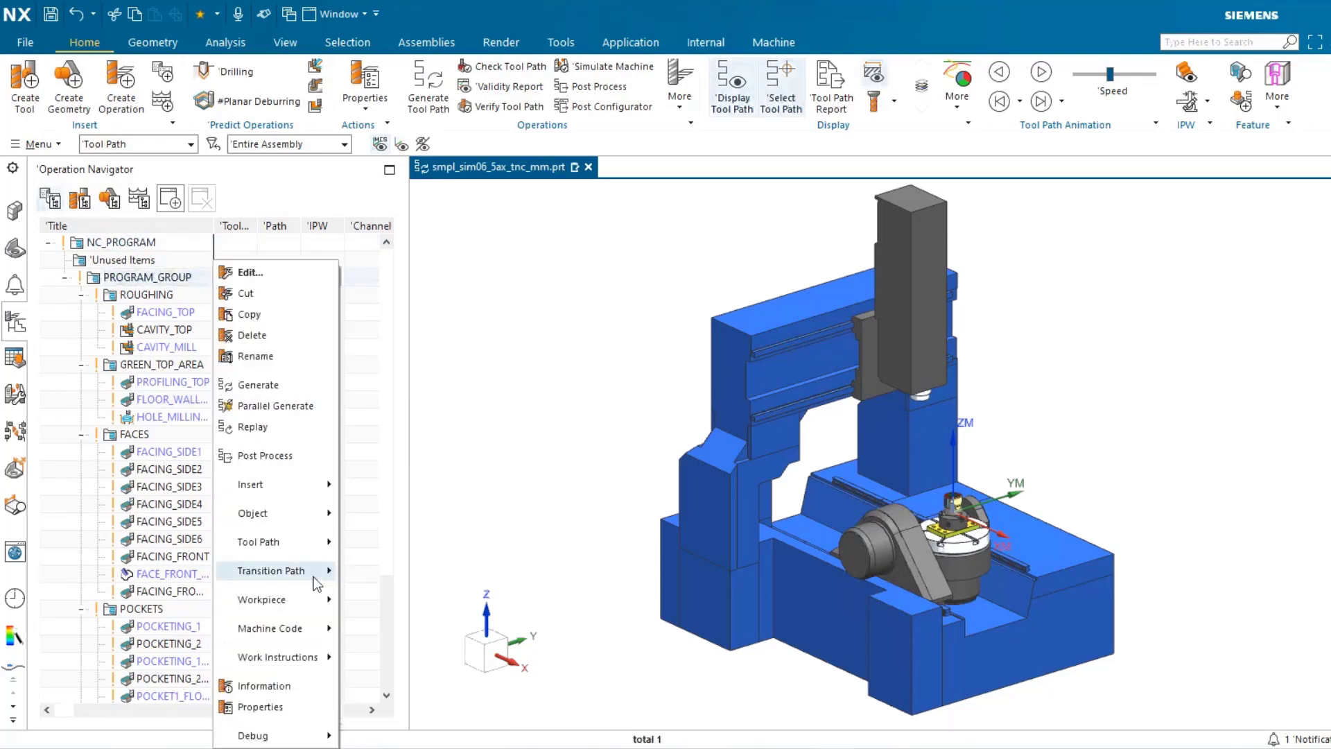
mouse_move(313, 575)
left_click(381, 581)
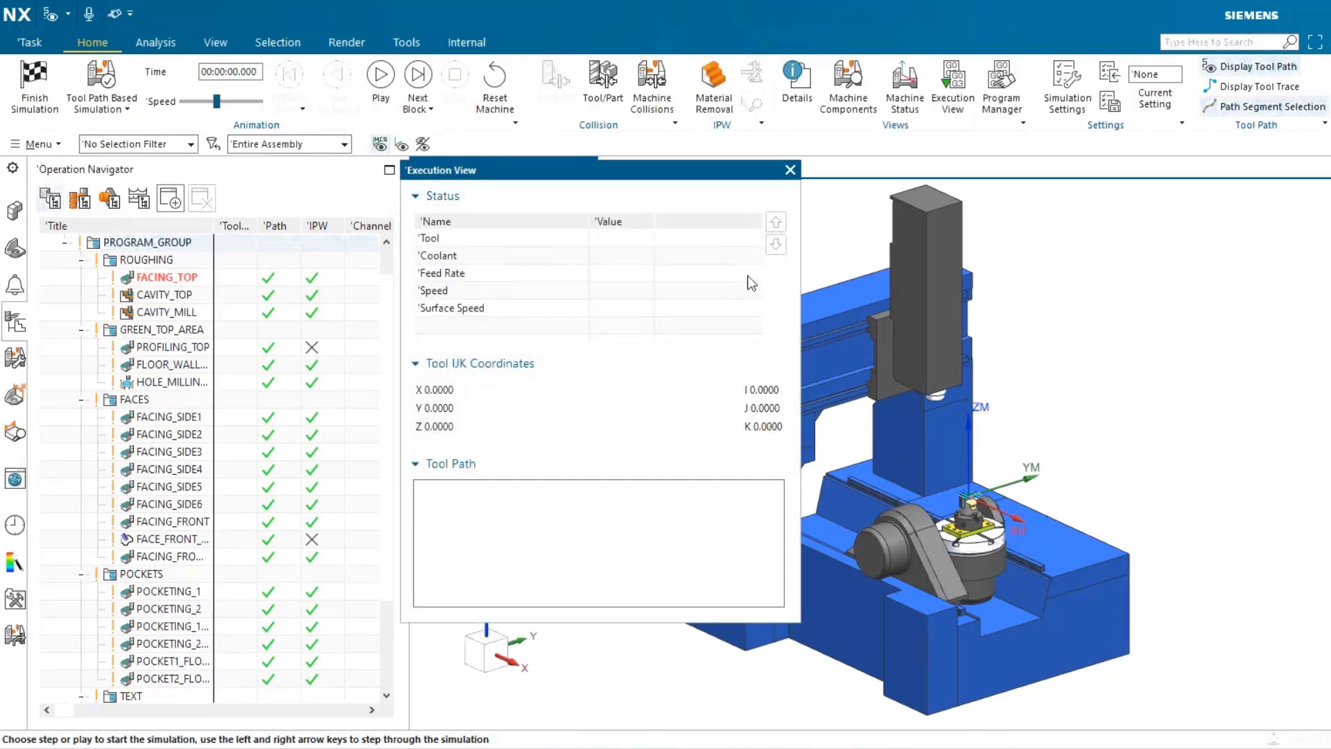
left_click(382, 78)
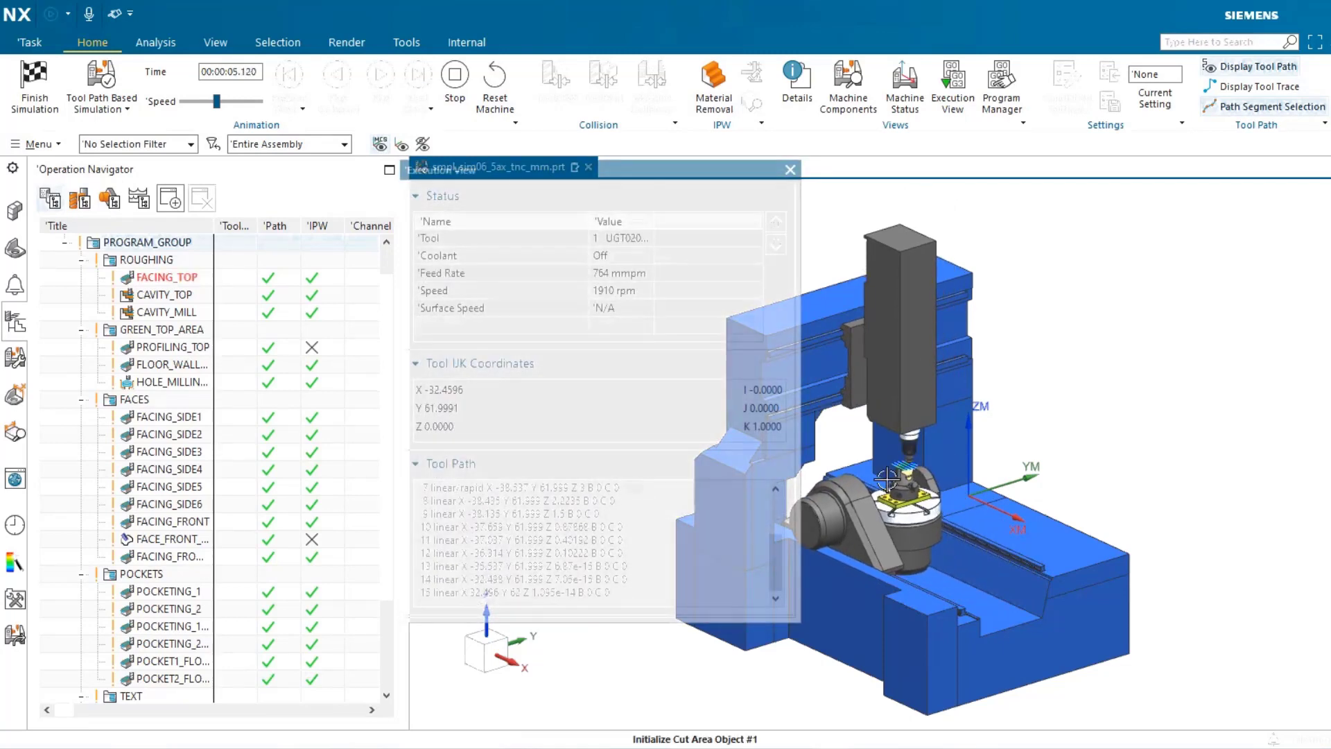
scroll(818, 466, "up", 2)
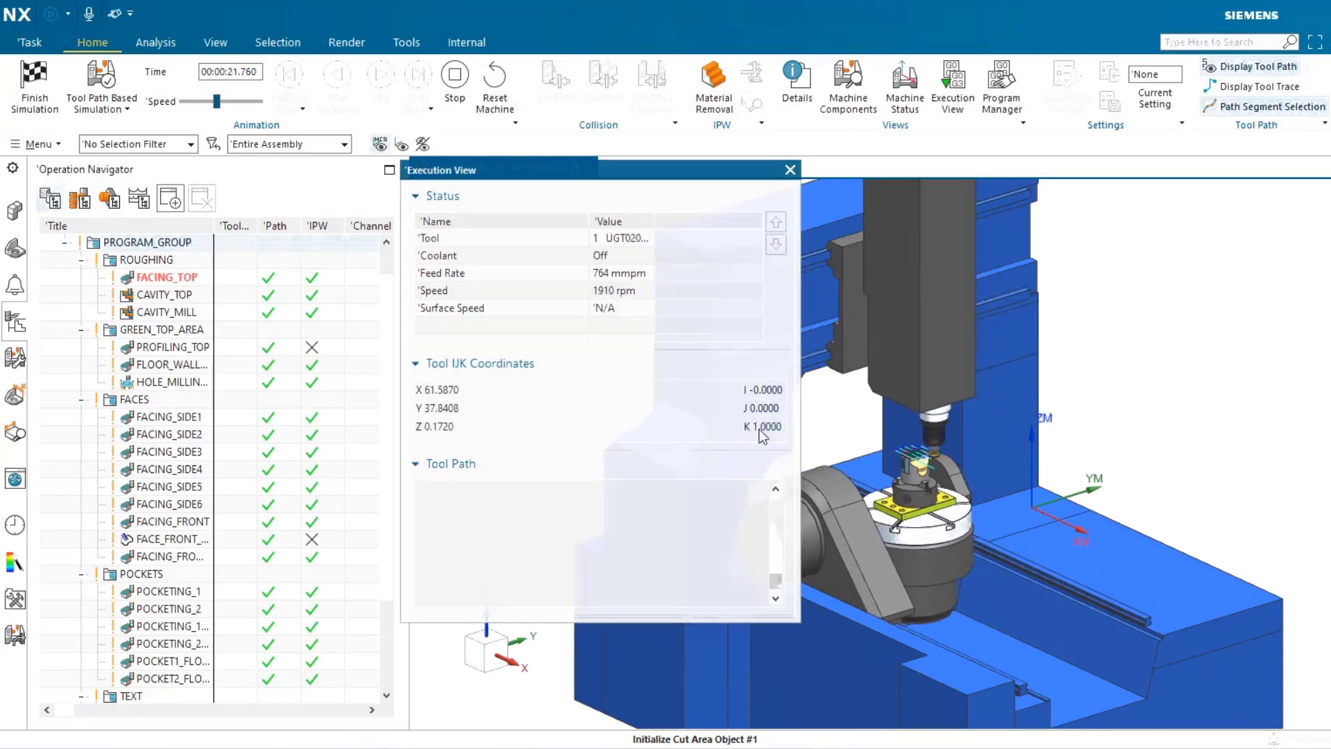
left_click(454, 78)
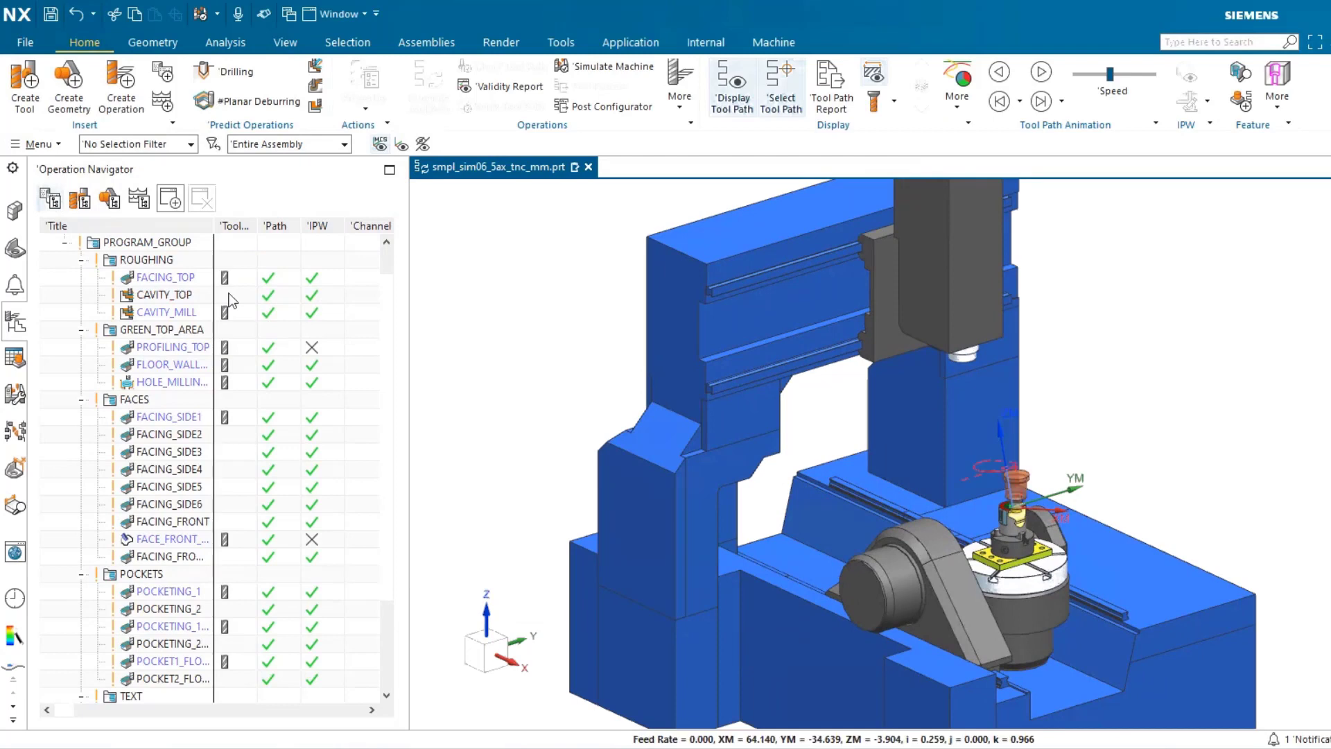
- Edit CAVITY_TOP's transition path, setting the C-axis reference of the "B,C automatic" motion to Reverse, and accept the path
left_click(229, 294)
right_click(239, 297)
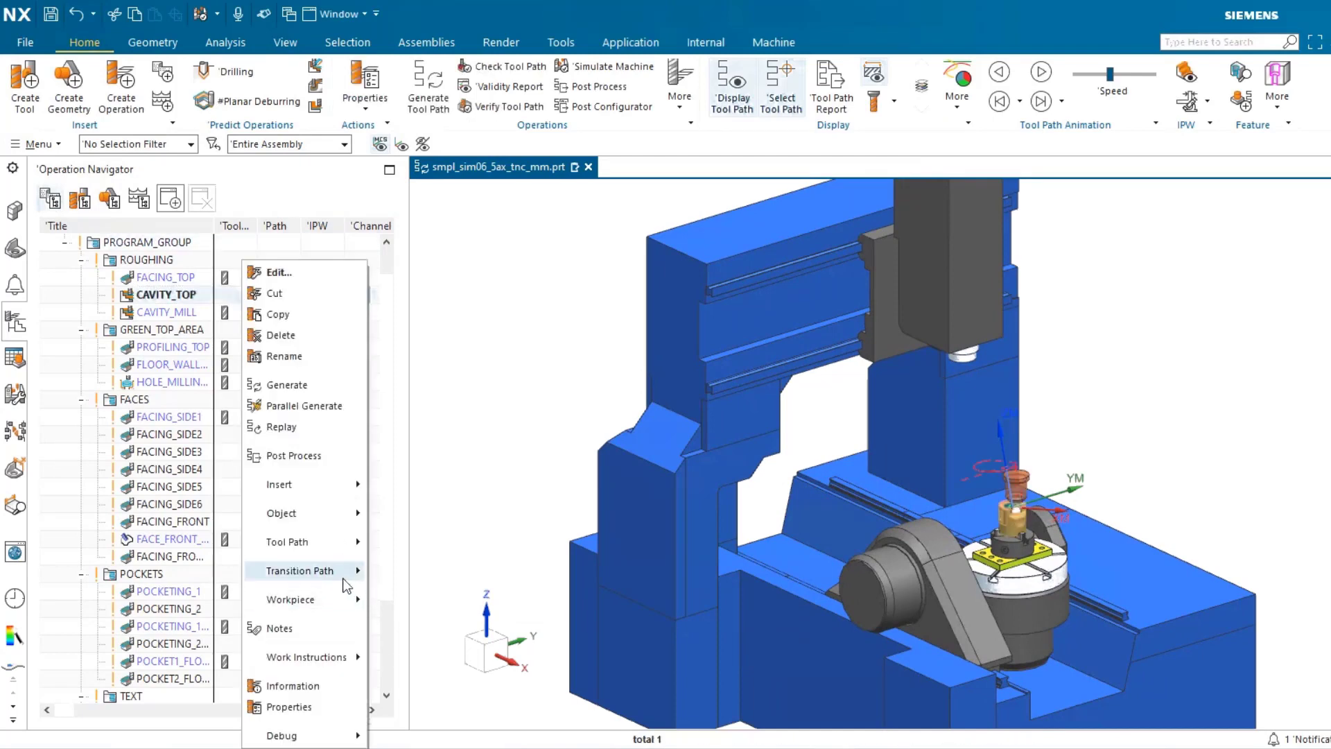
mouse_move(345, 585)
left_click(475, 627)
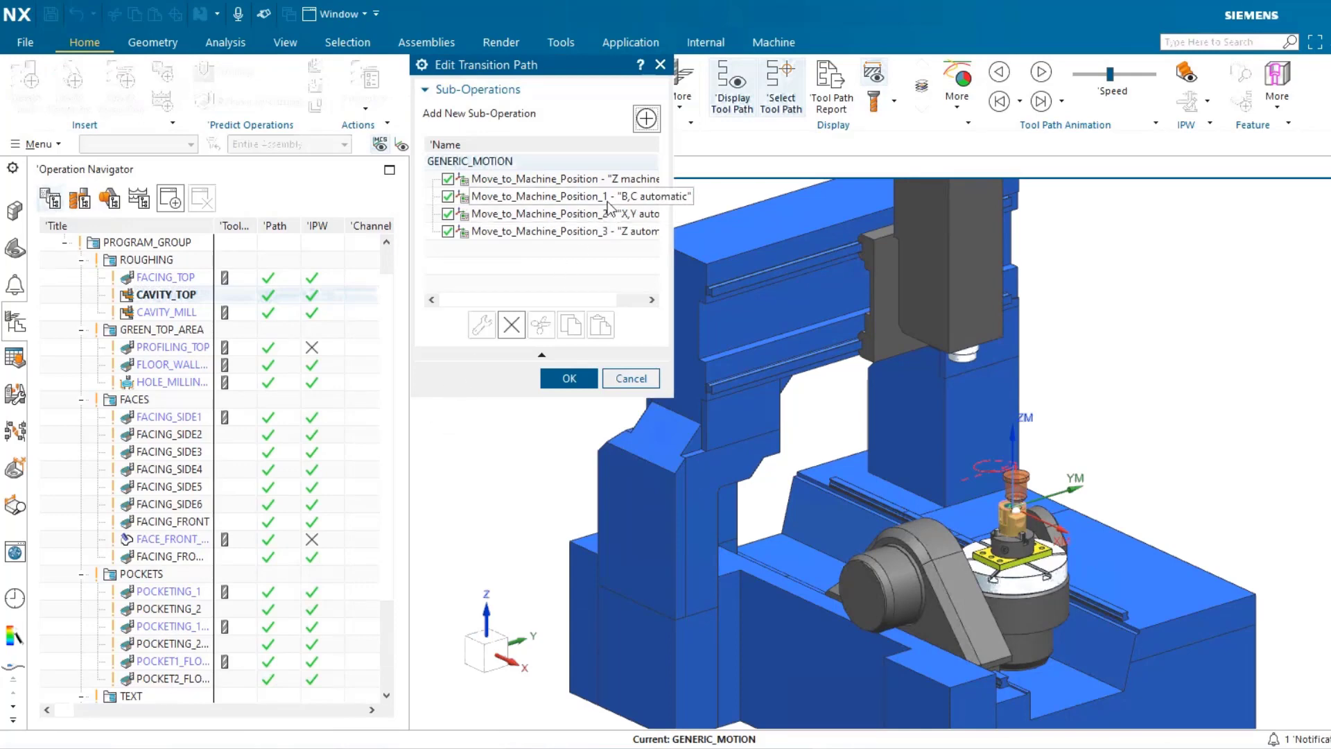
left_click(570, 378)
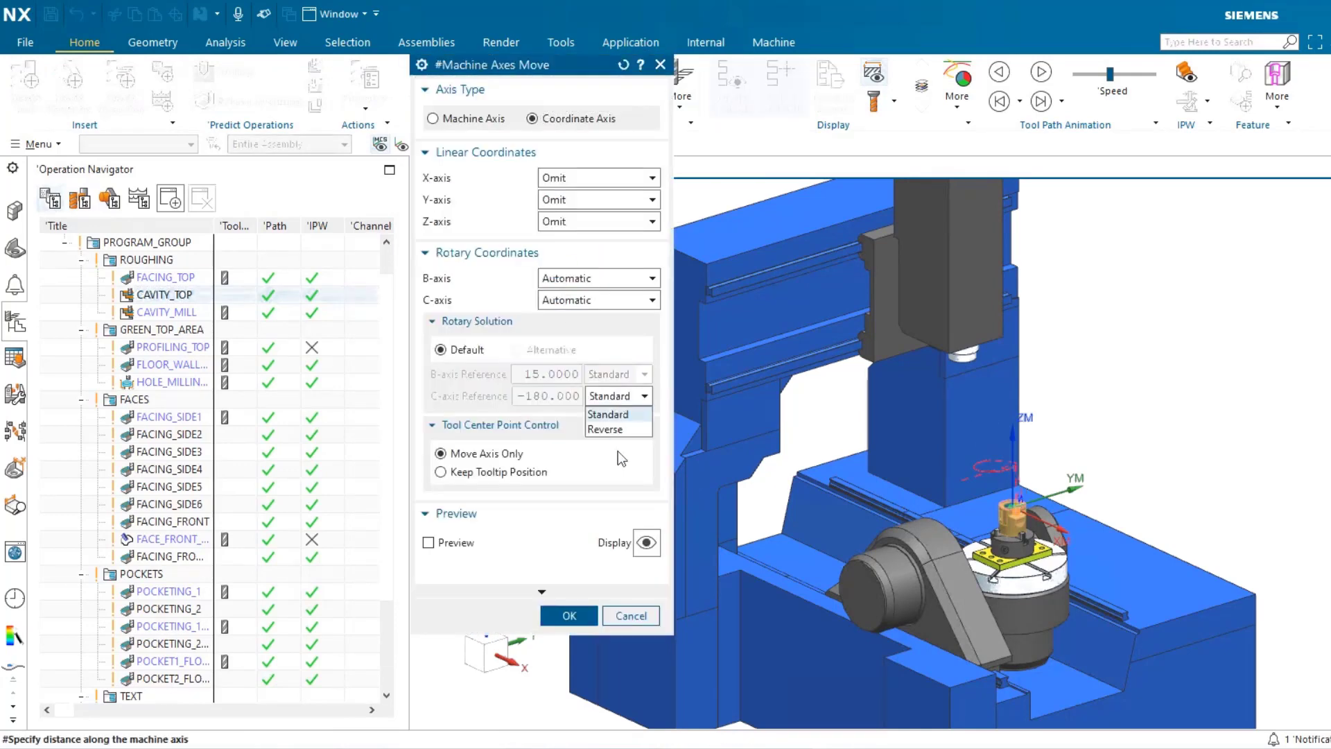
left_click(618, 428)
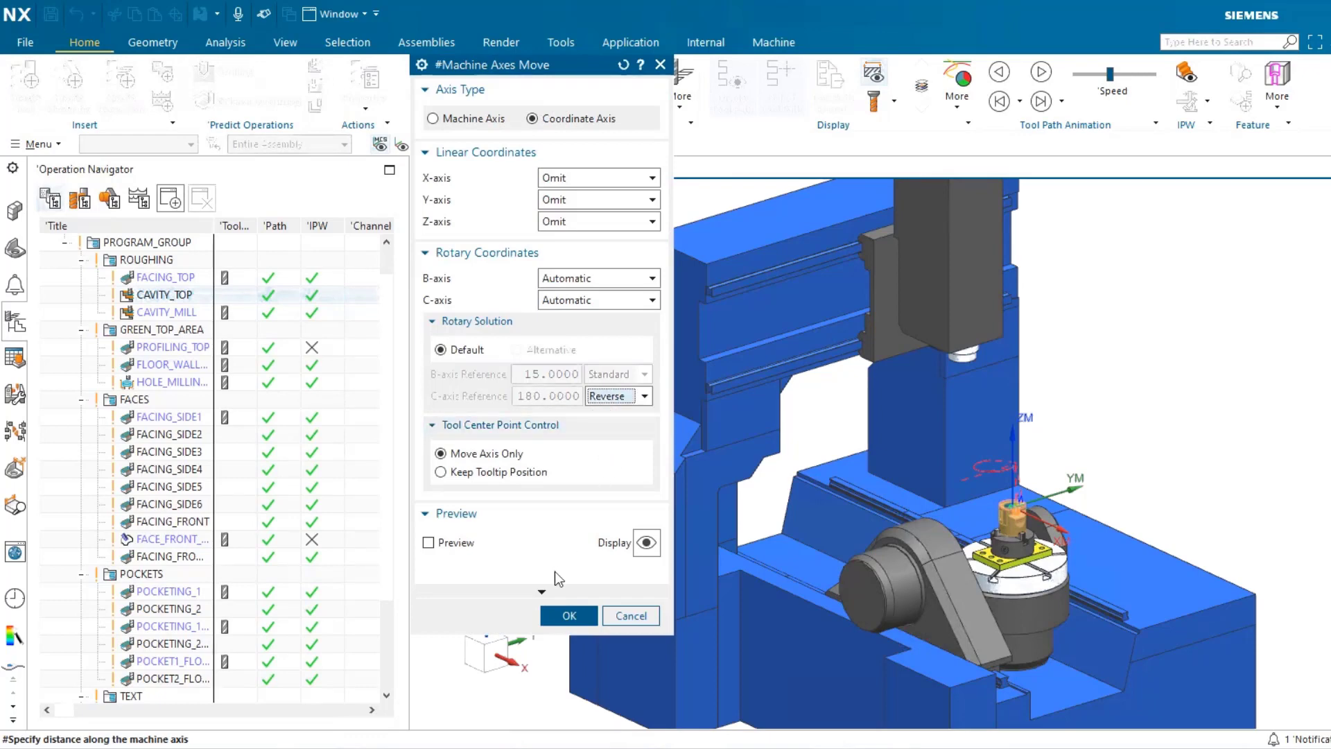
left_click(568, 616)
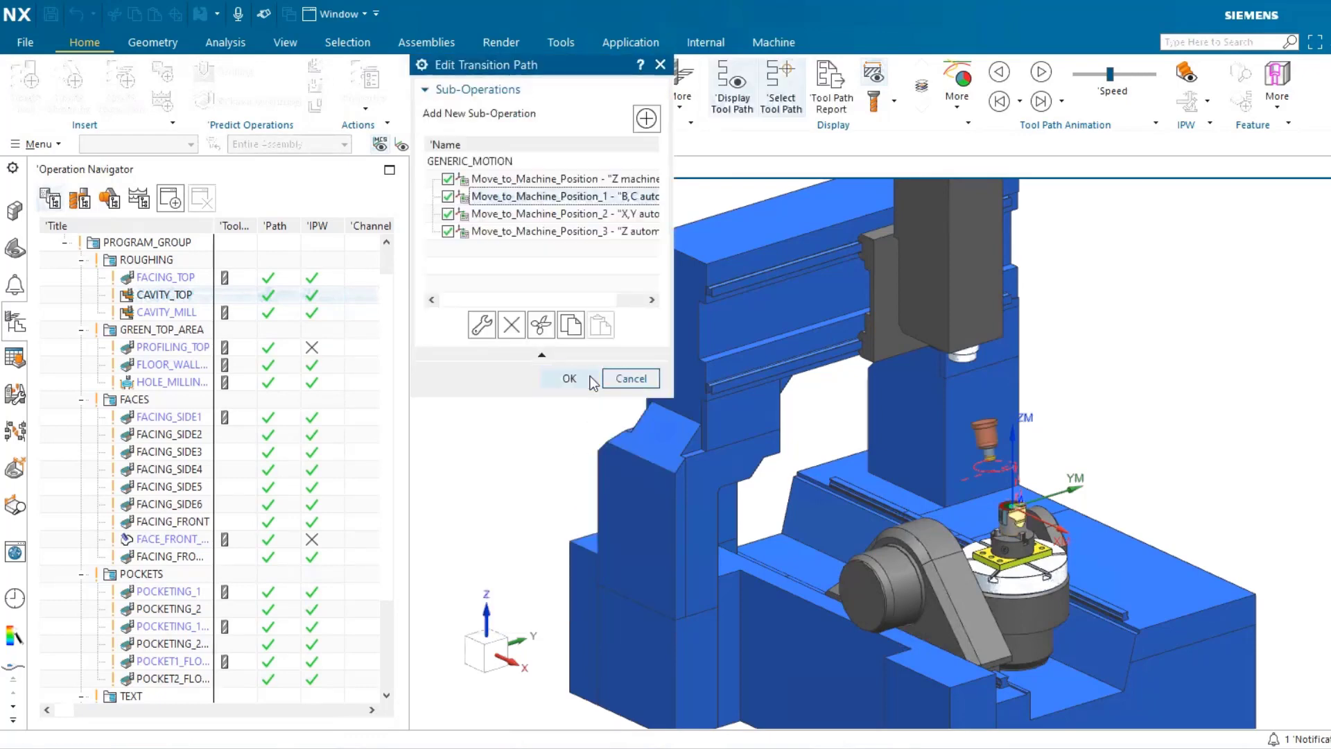
left_click(572, 375)
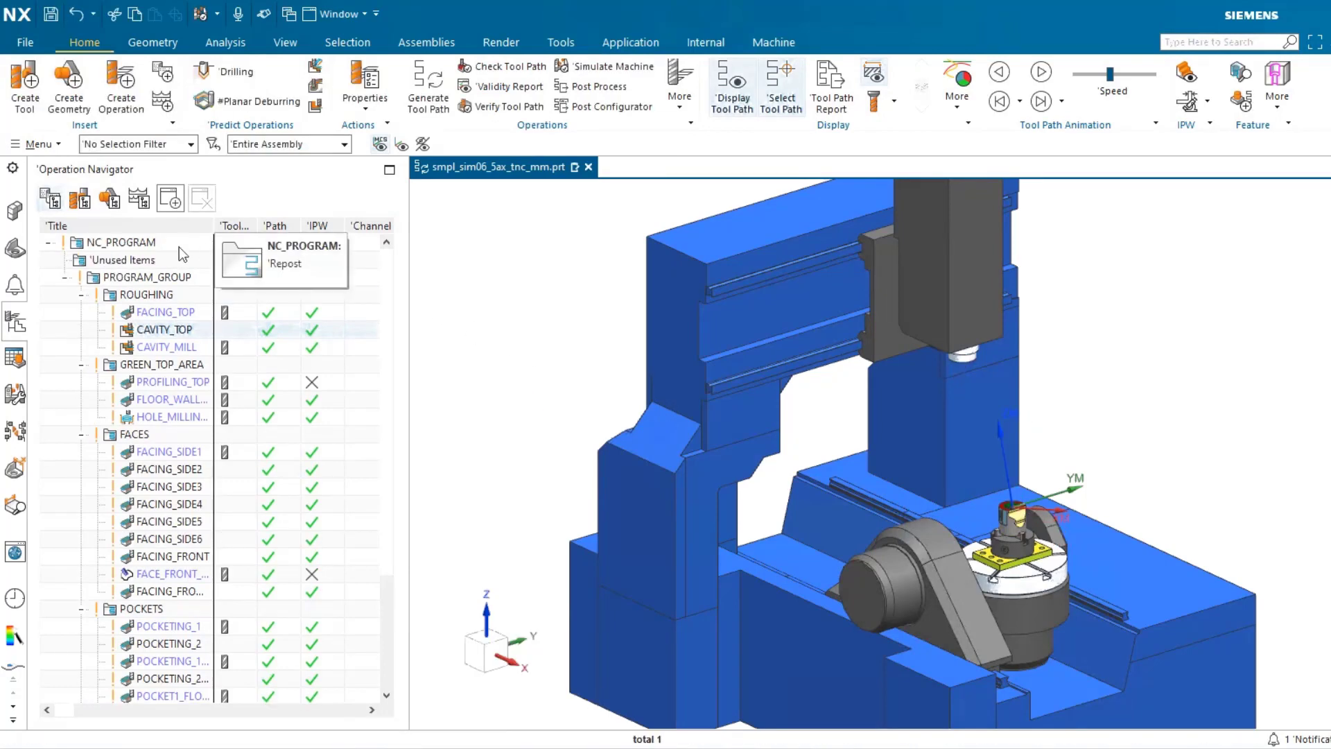
- Simulate PROGRAM_GROUP on the machine based on the tool path, play it into CAVITY_TOP, and stop the playback
left_click(193, 280)
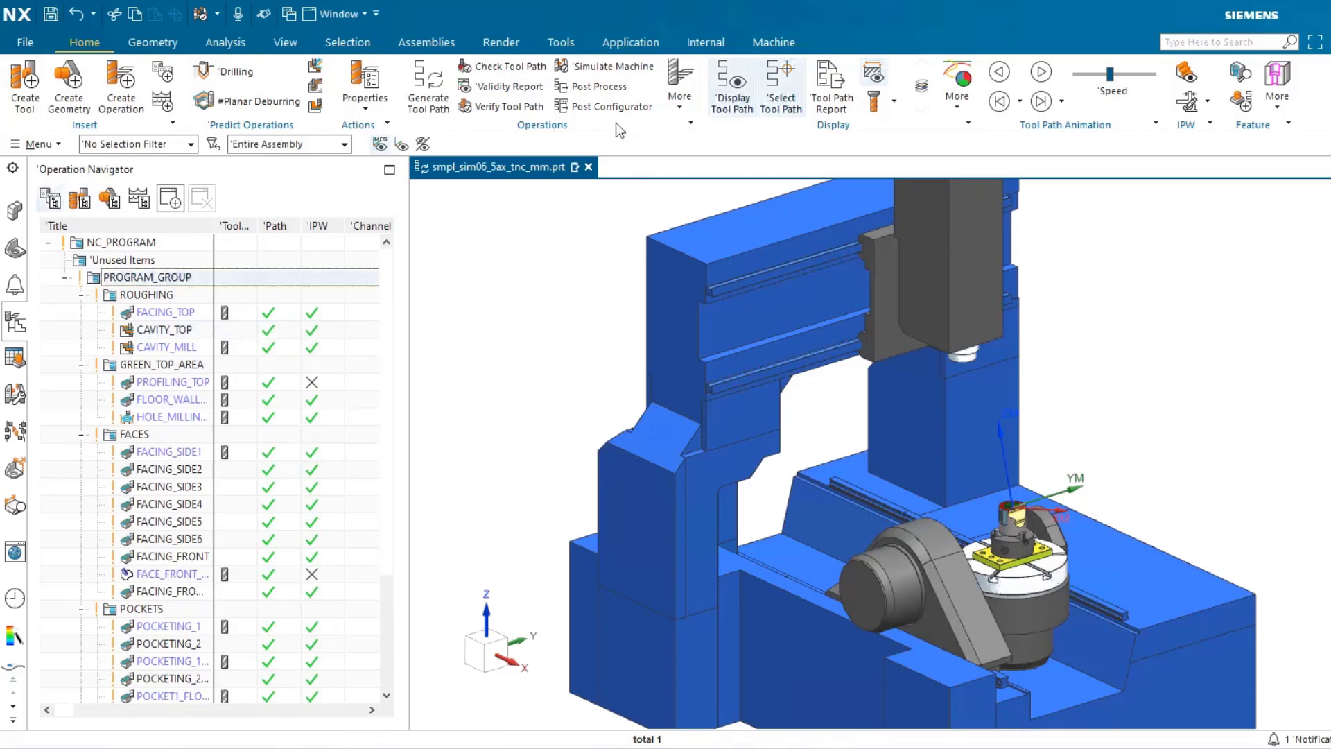
left_click(622, 75)
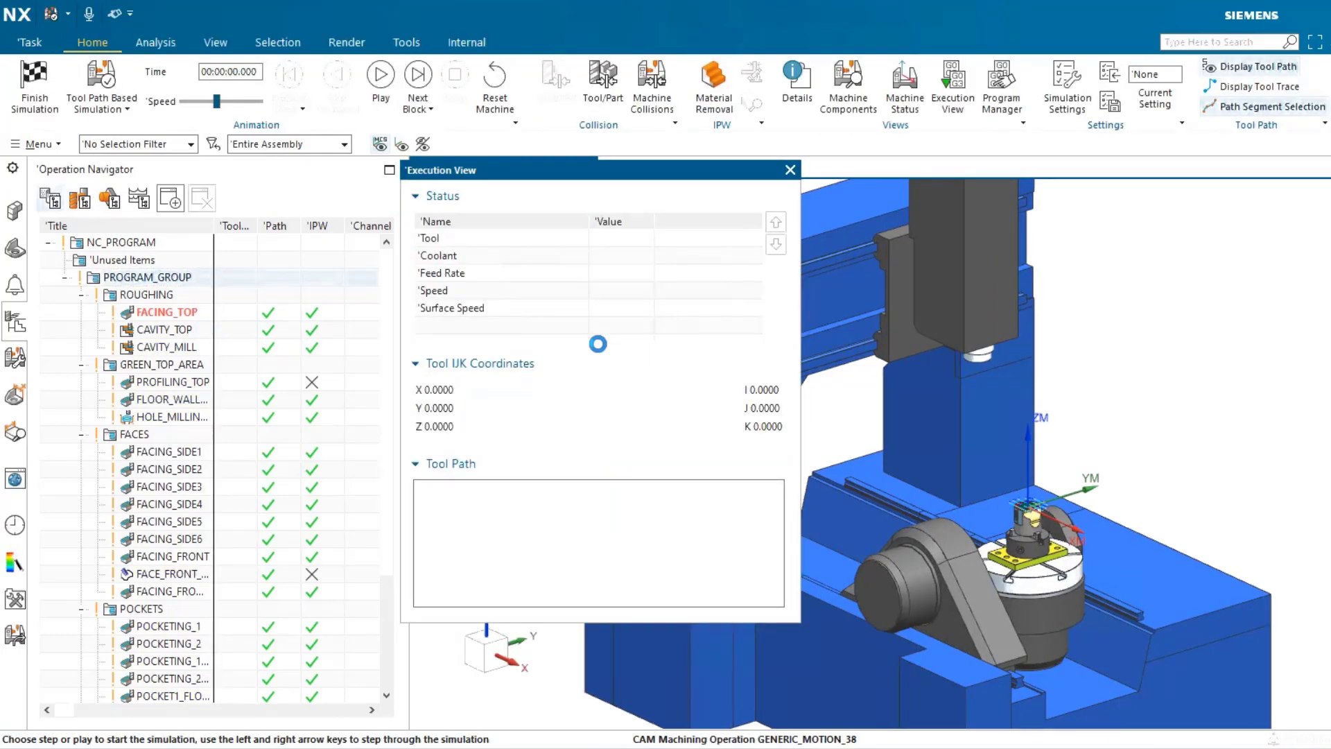
left_click(379, 88)
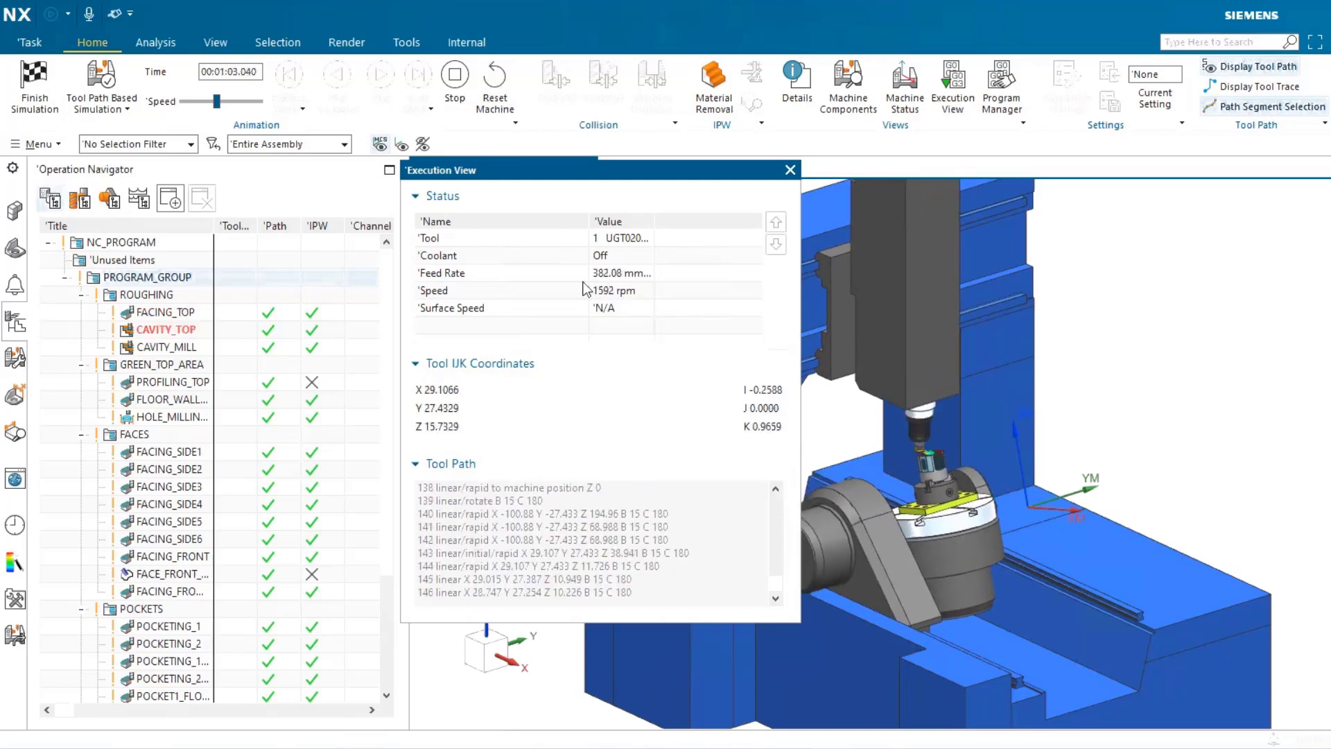
left_click(464, 108)
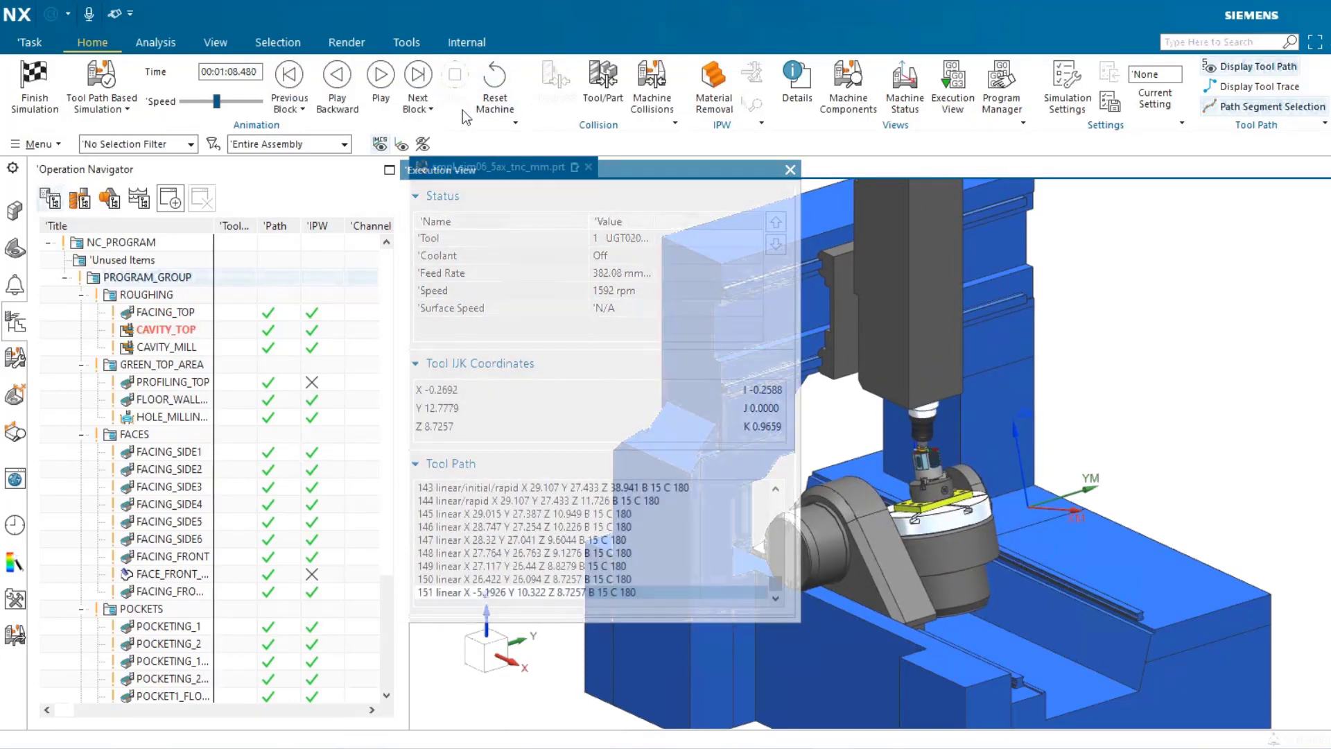
- Switch to Machine Code Based Simulation, review the NC program, play it up to the CAVITY_TOP transition, and stop it
left_click(126, 110)
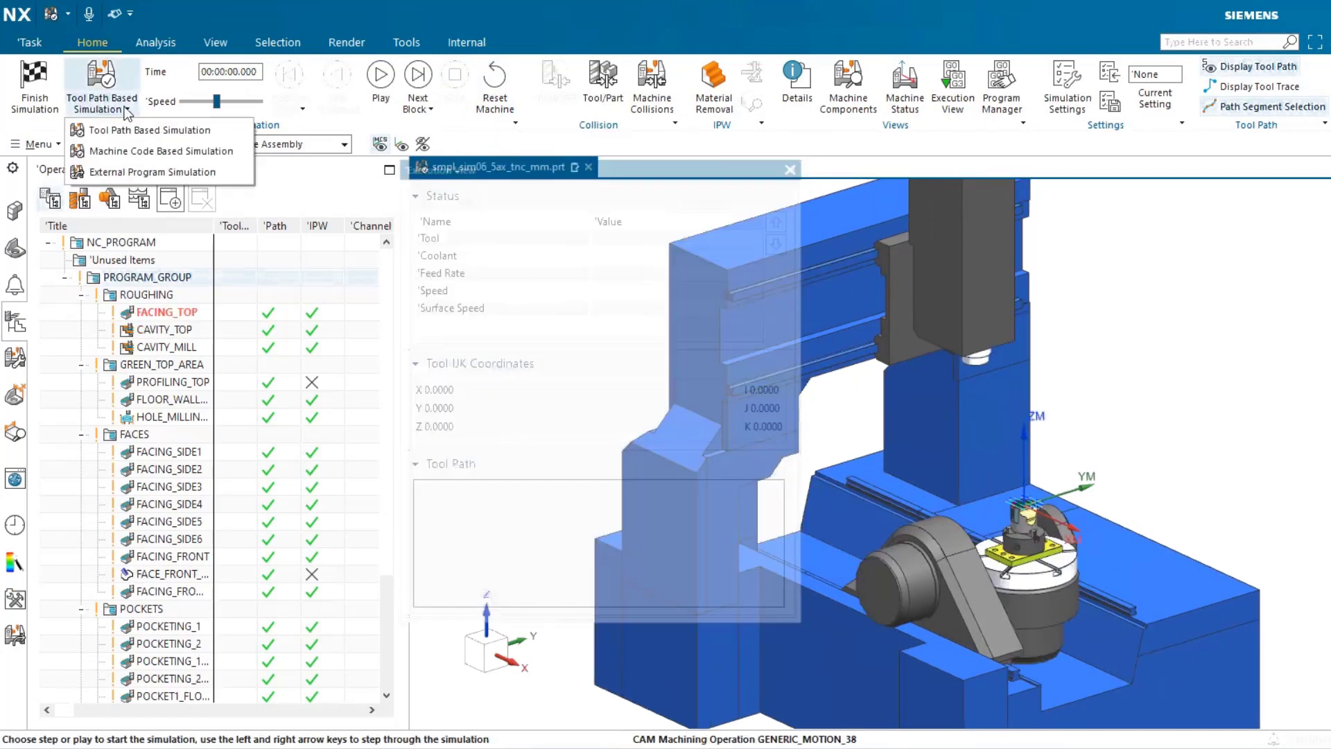
left_click(146, 152)
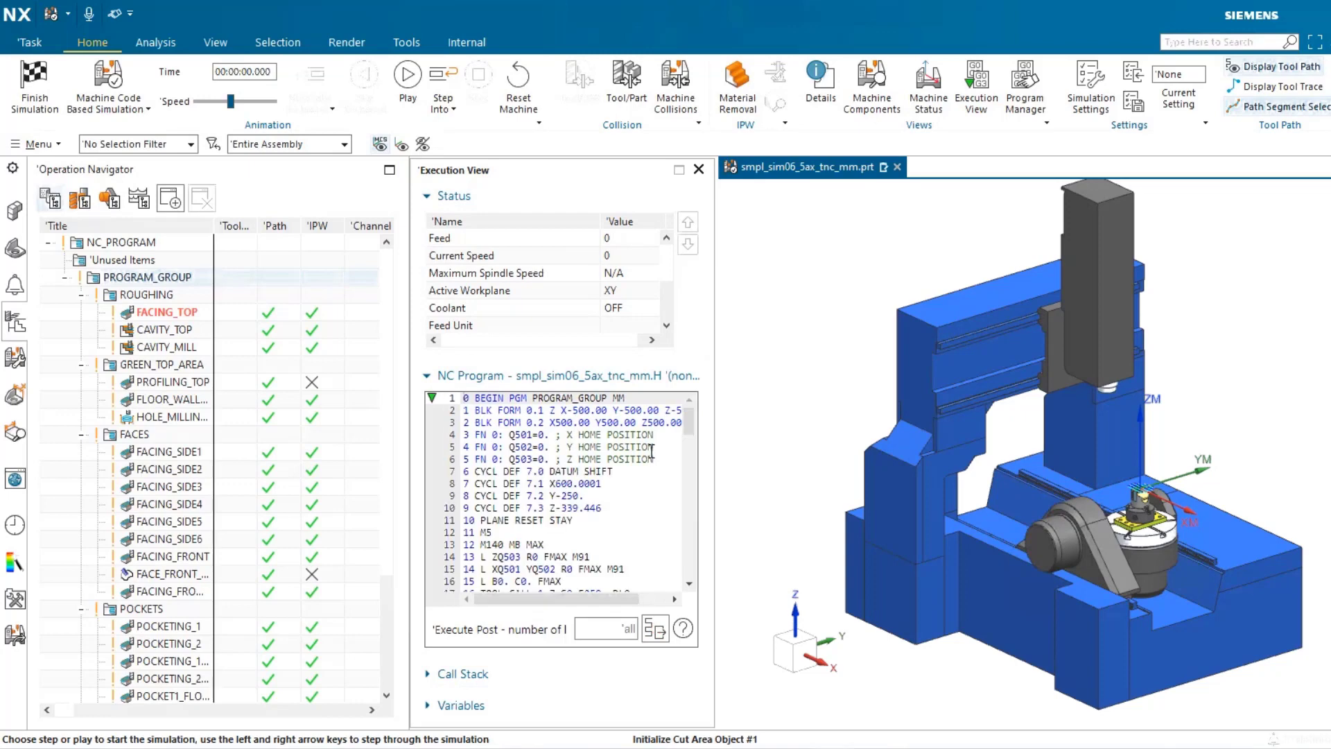
scroll(651, 451, "down", 7)
left_click(410, 104)
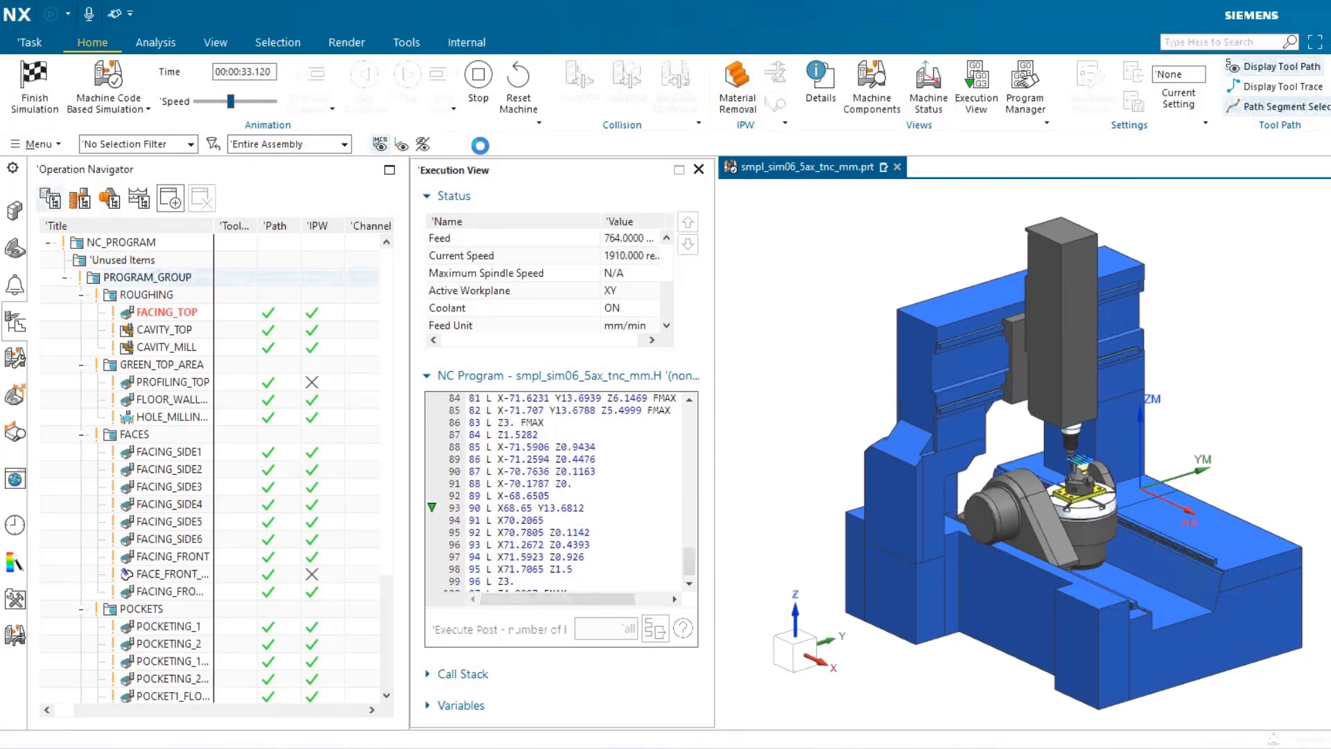
left_click(478, 76)
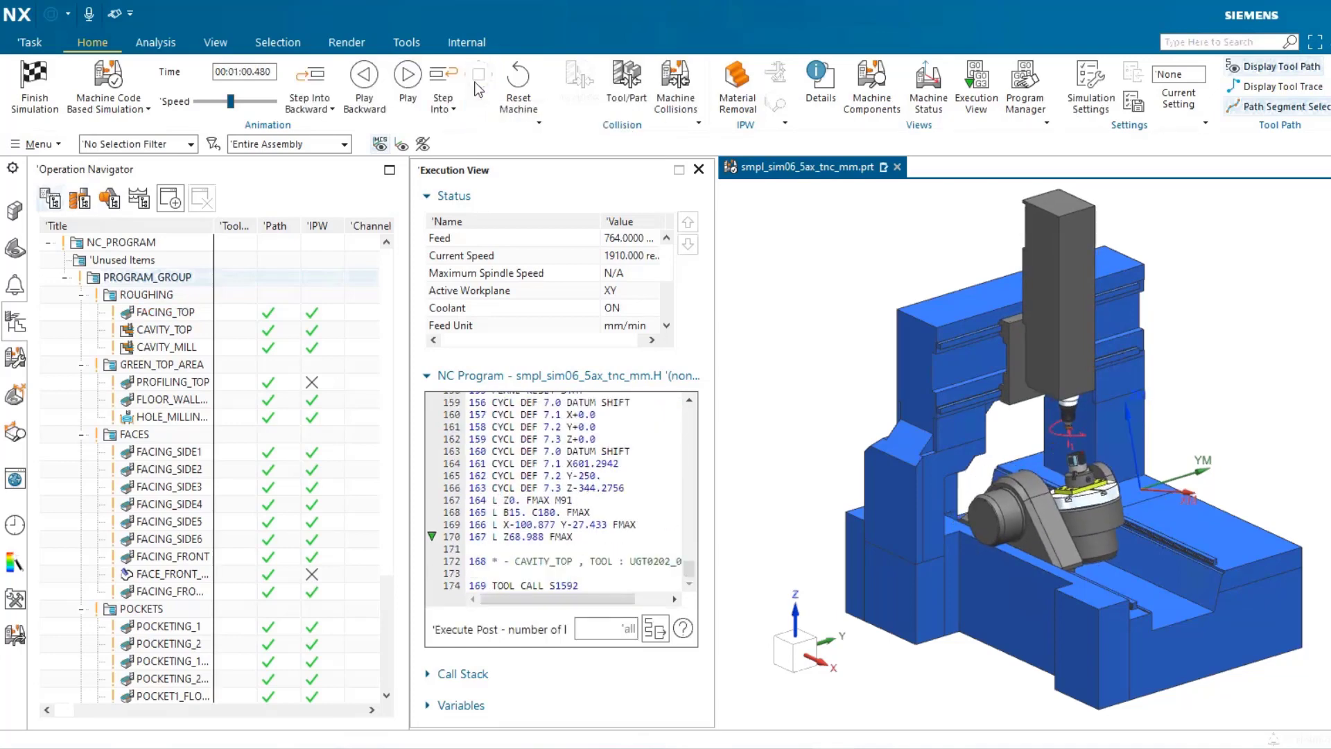